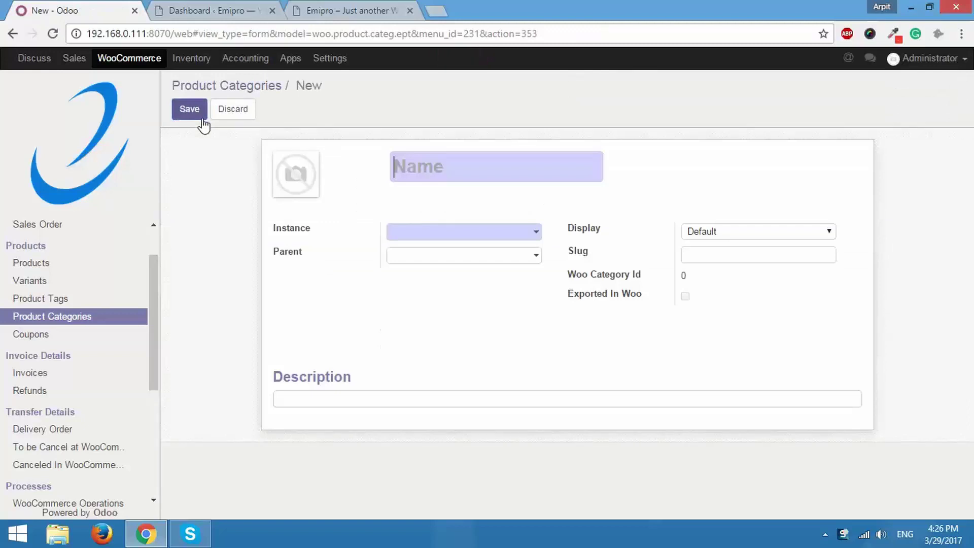
Step: Name the new product category Dresses and assign it to the UK instance
{"action": "type", "text": "Dresses"}
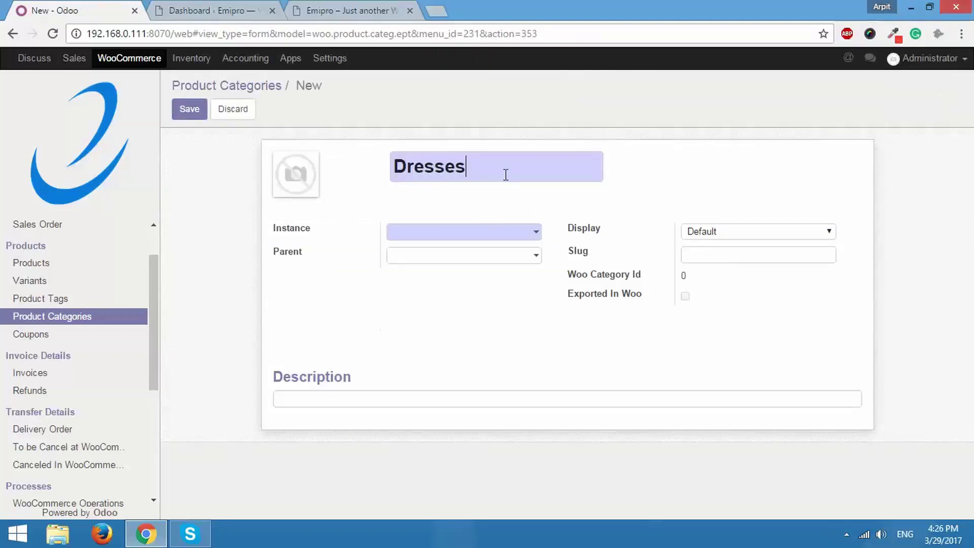
{"action": "left_click", "coordinate": [480, 233]}
{"action": "left_click", "coordinate": [474, 252]}
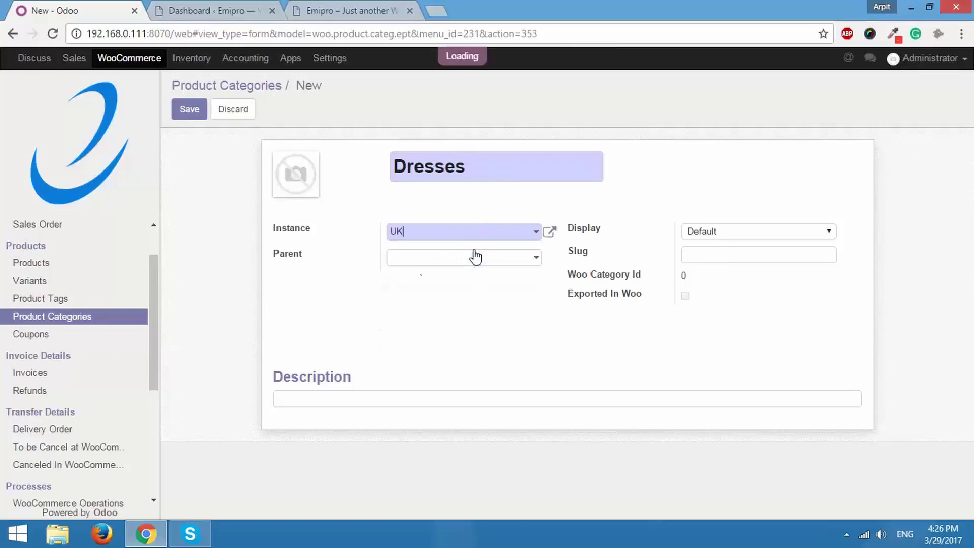
Step: Create a parent category named Women for the UK instance, and save the Dresses category under it
{"action": "left_click", "coordinate": [476, 259]}
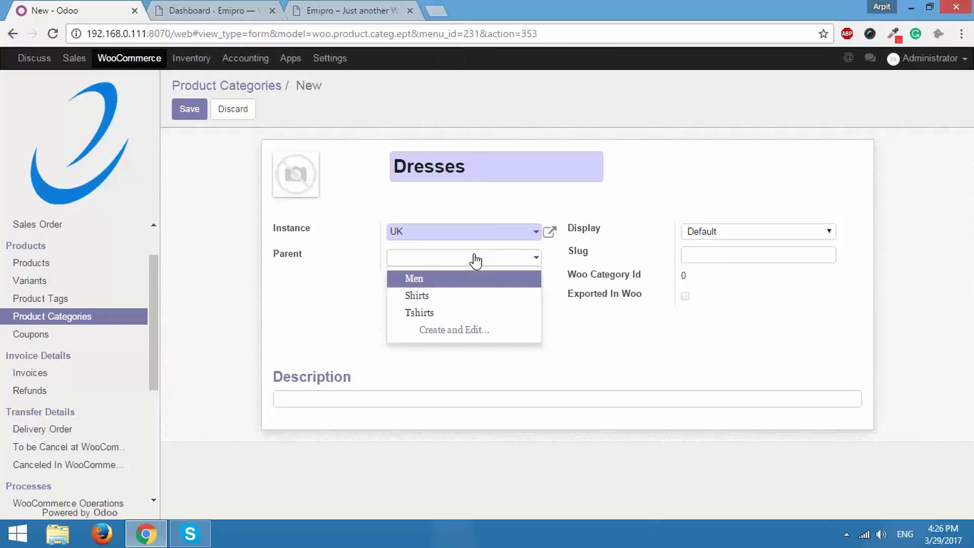
{"action": "left_click", "coordinate": [452, 334]}
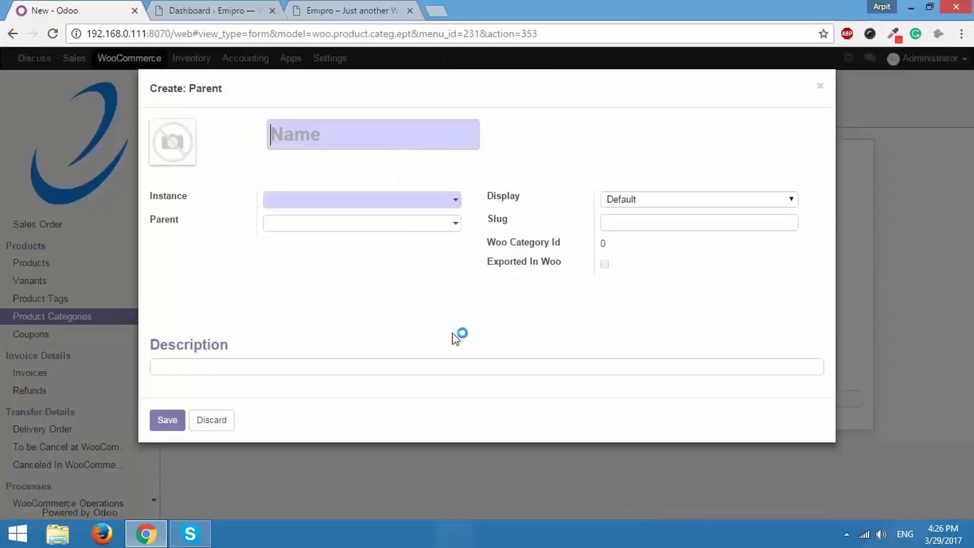
{"action": "type", "text": "Women"}
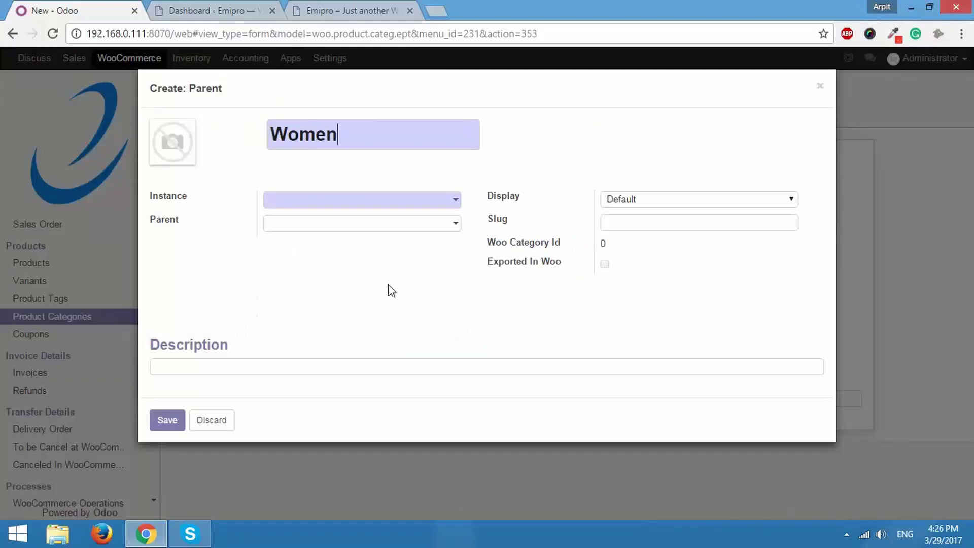
{"action": "left_click", "coordinate": [403, 207]}
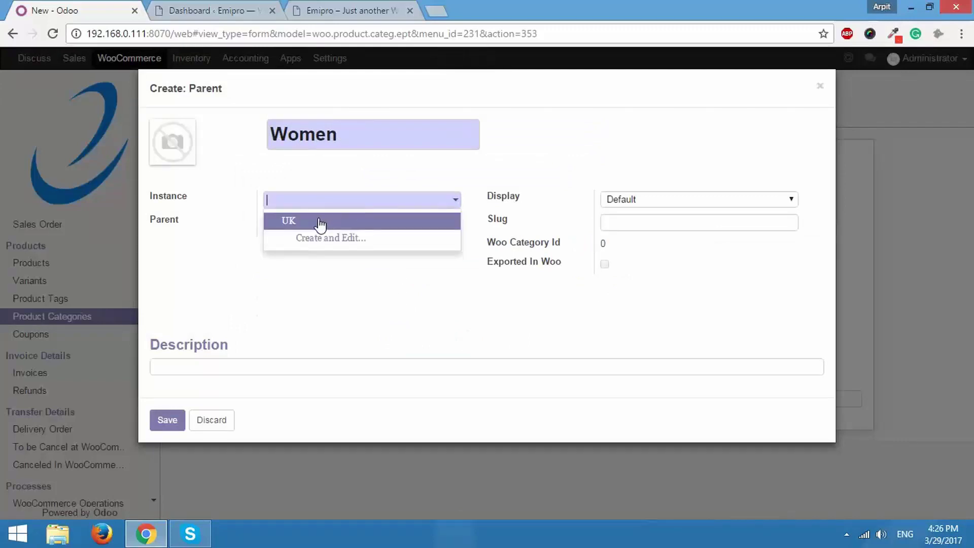
{"action": "left_click", "coordinate": [318, 221]}
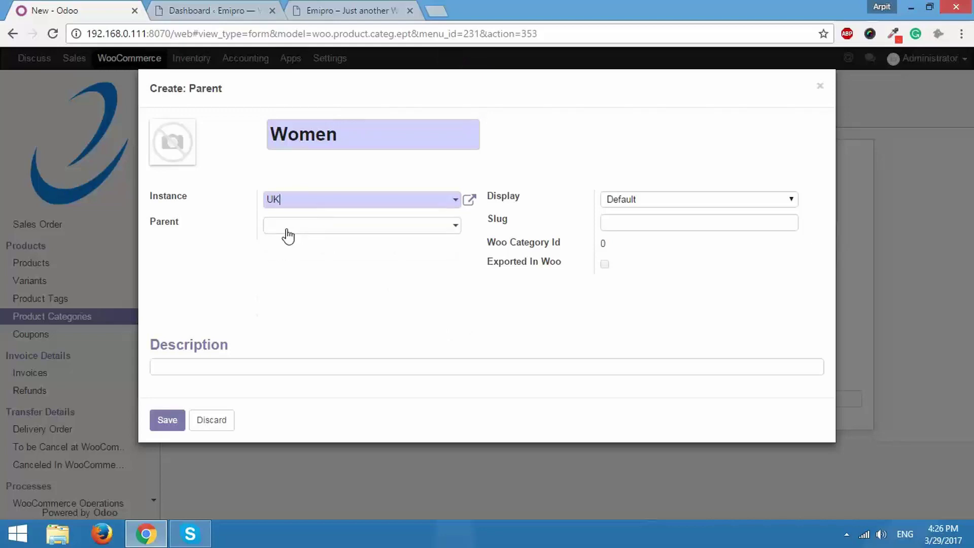
{"action": "left_click", "coordinate": [166, 421]}
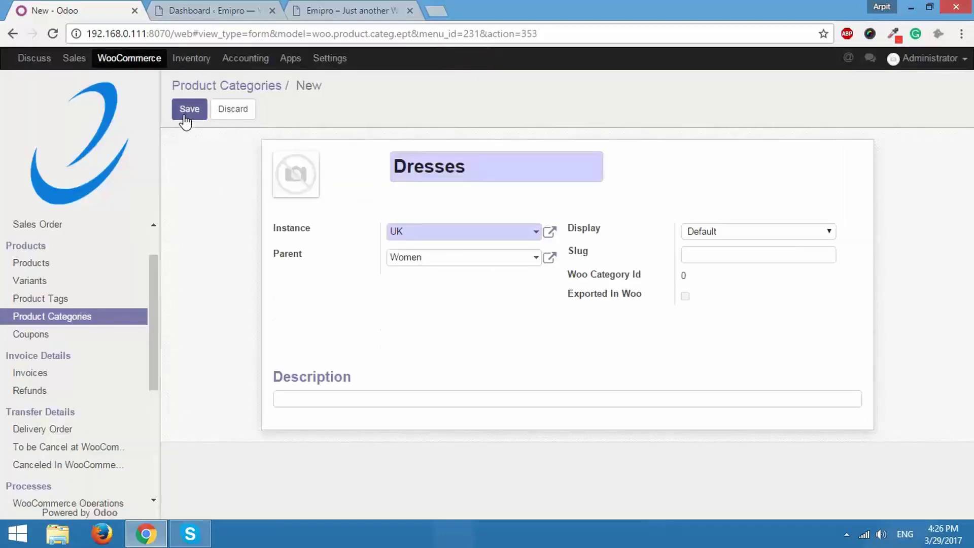
{"action": "left_click", "coordinate": [188, 113]}
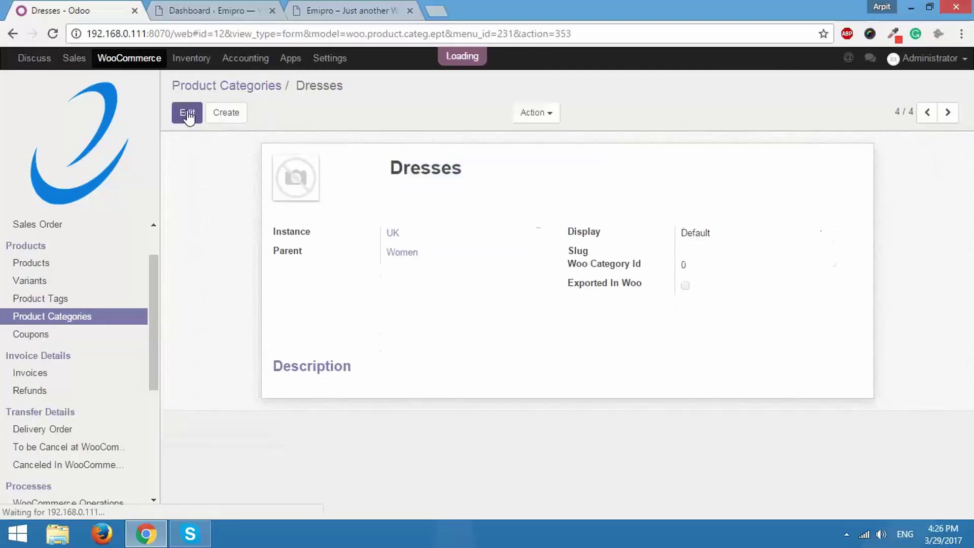
Step: Create and save a product category named Jeans for the UK instance with Women as its parent, and return to the category list
{"action": "left_click", "coordinate": [95, 317]}
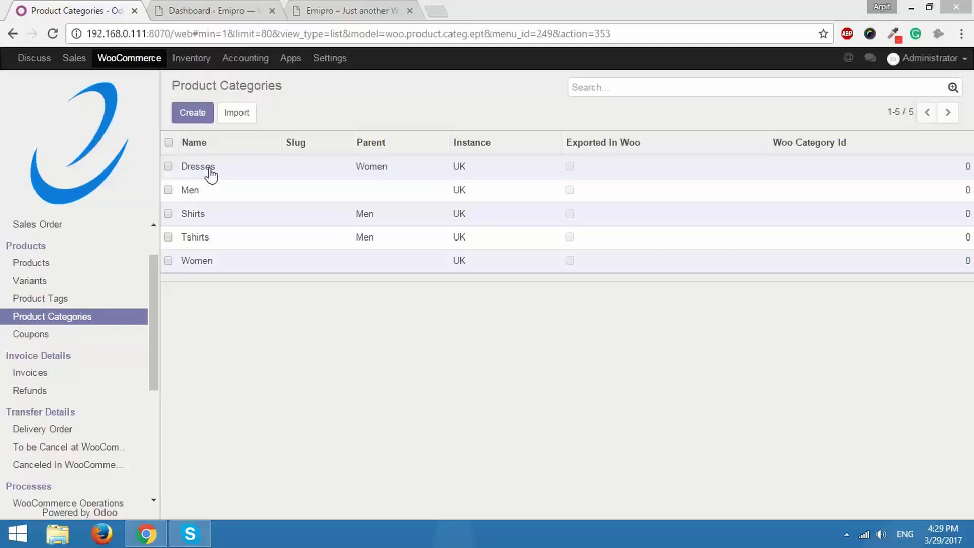
{"action": "left_click", "coordinate": [201, 124]}
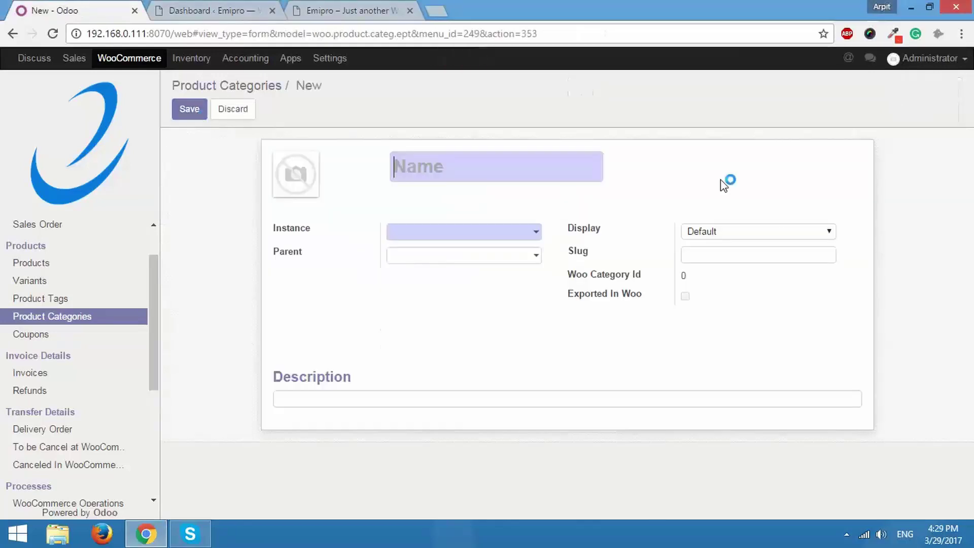
{"action": "type", "text": "Jeans"}
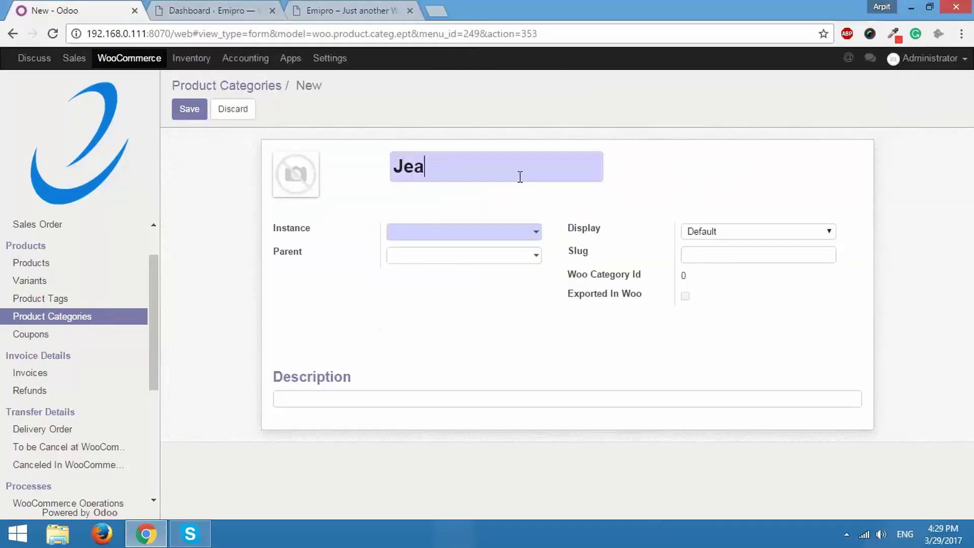
{"action": "left_click", "coordinate": [492, 233]}
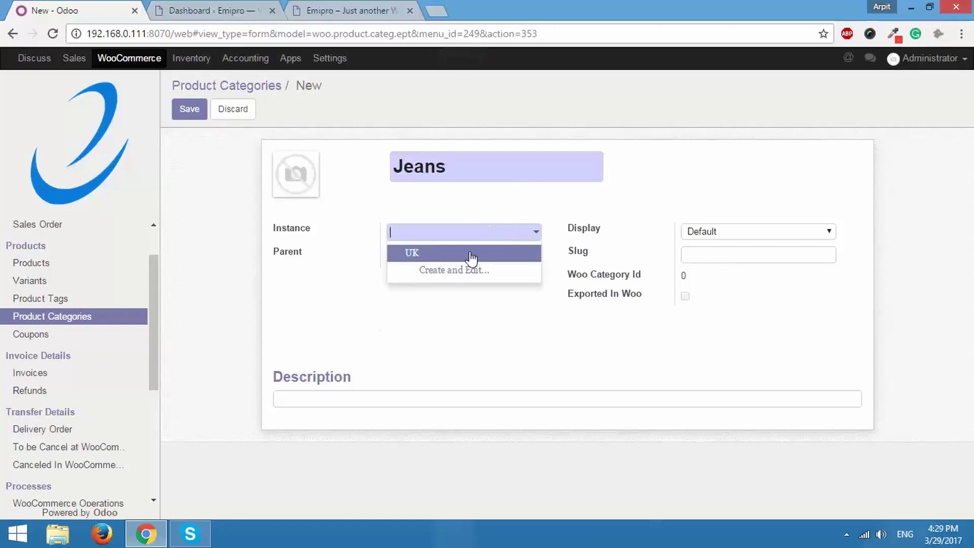
{"action": "left_click", "coordinate": [468, 254]}
{"action": "left_click", "coordinate": [472, 258]}
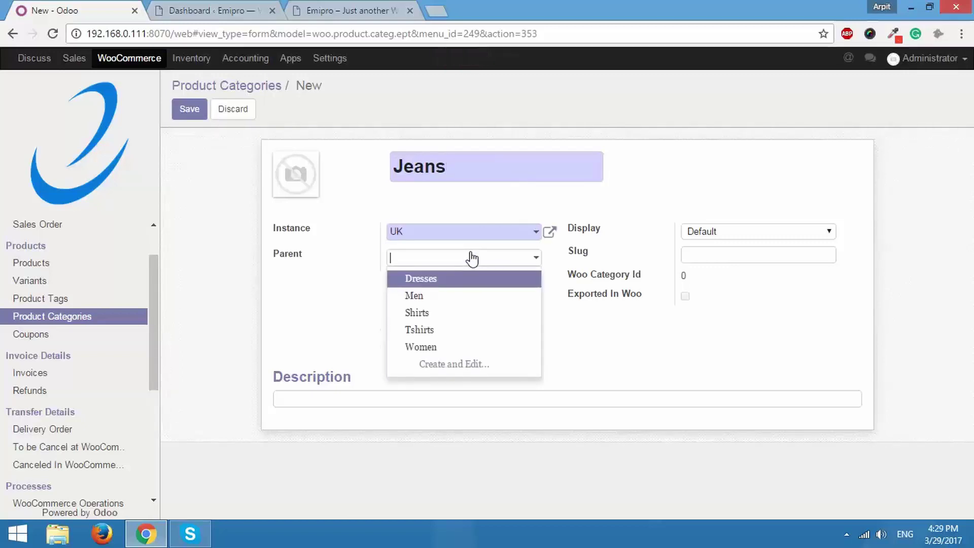
{"action": "left_click", "coordinate": [430, 349]}
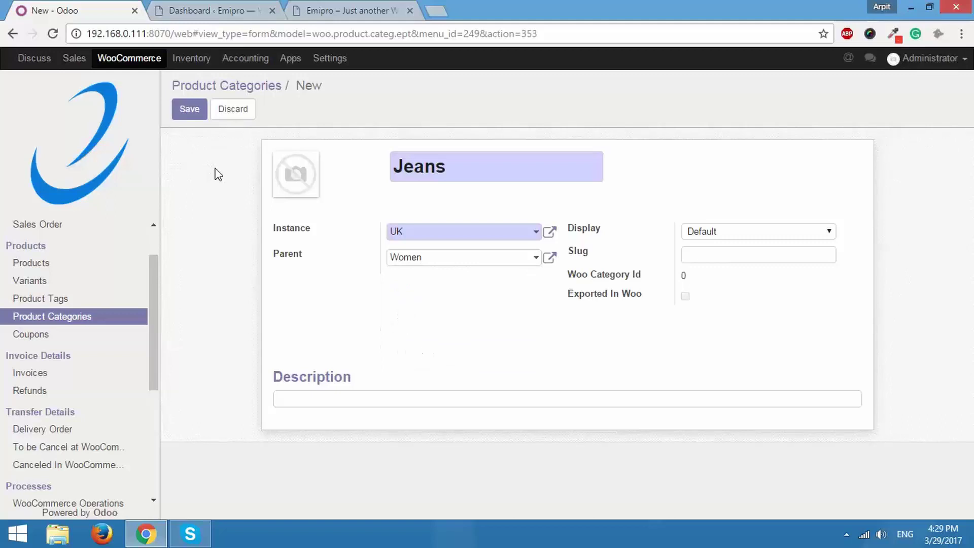
{"action": "left_click", "coordinate": [188, 112]}
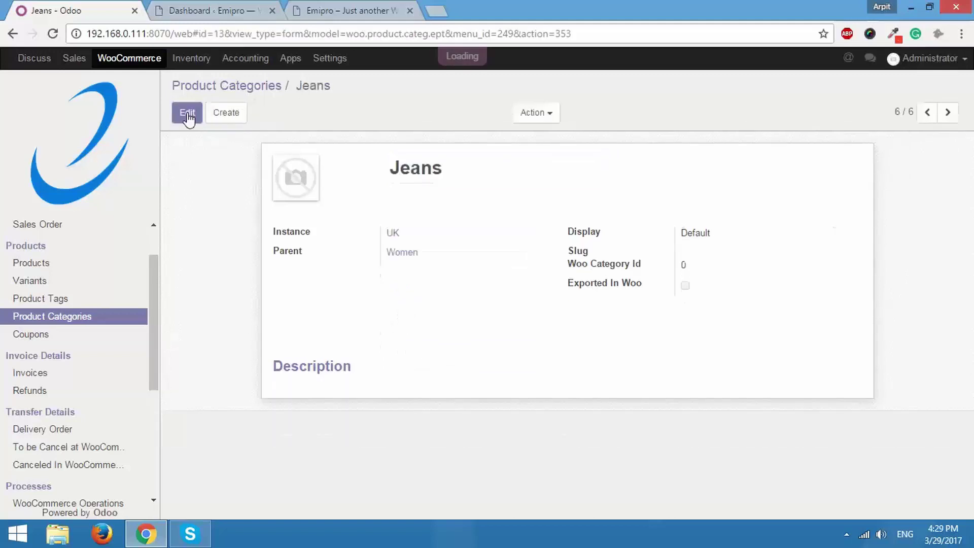
{"action": "left_click", "coordinate": [49, 318]}
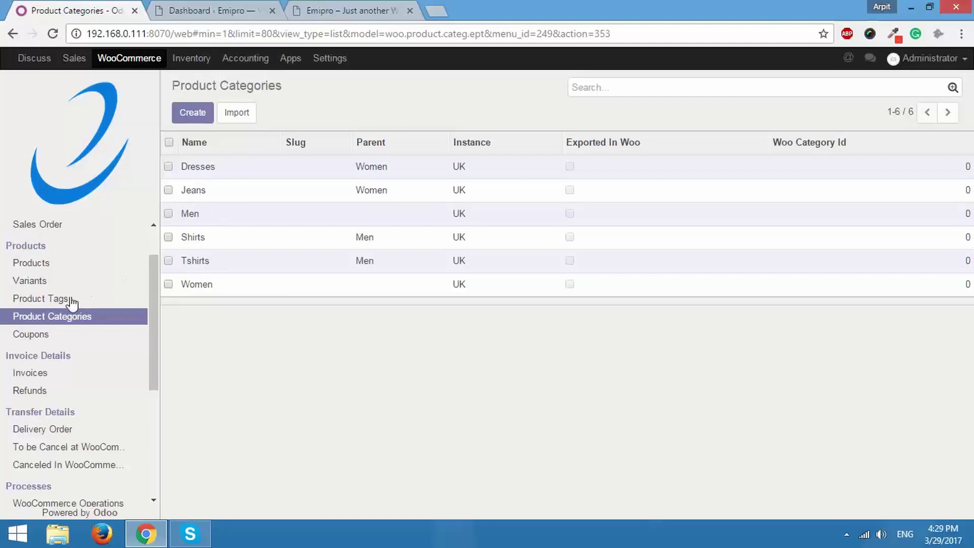
Step: Create and save a product tag named women for the UK instance
{"action": "left_click", "coordinate": [51, 305]}
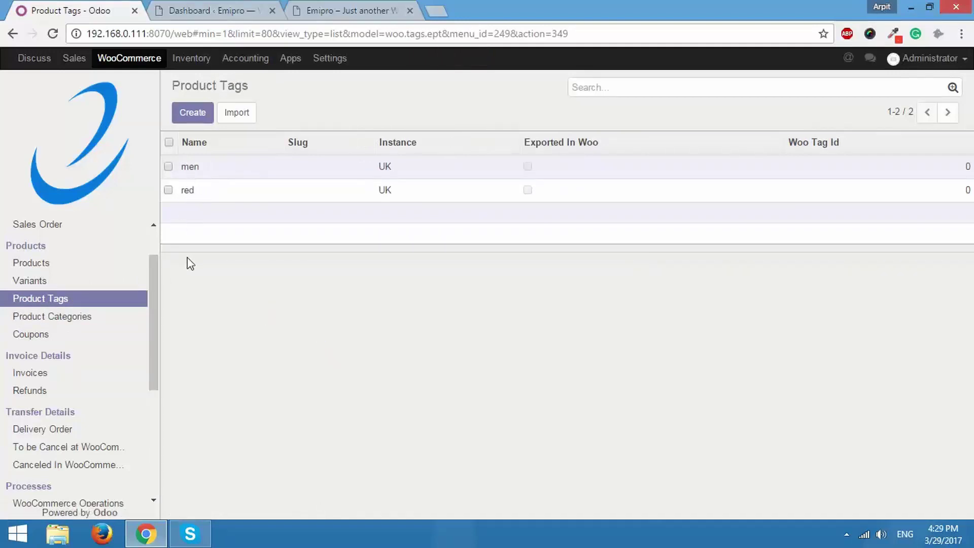
{"action": "left_click", "coordinate": [200, 121]}
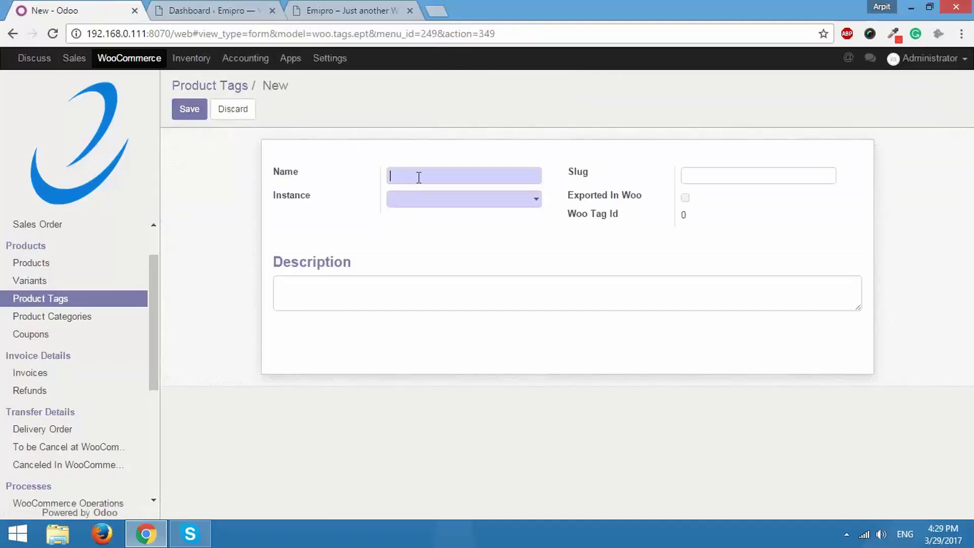
{"action": "type", "text": "women"}
{"action": "left_click", "coordinate": [413, 201]}
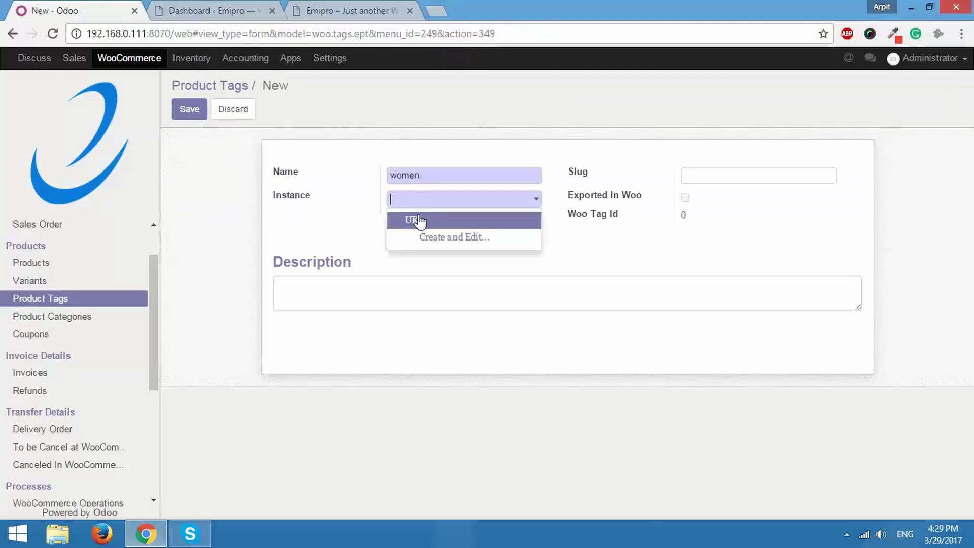
{"action": "left_click", "coordinate": [418, 220]}
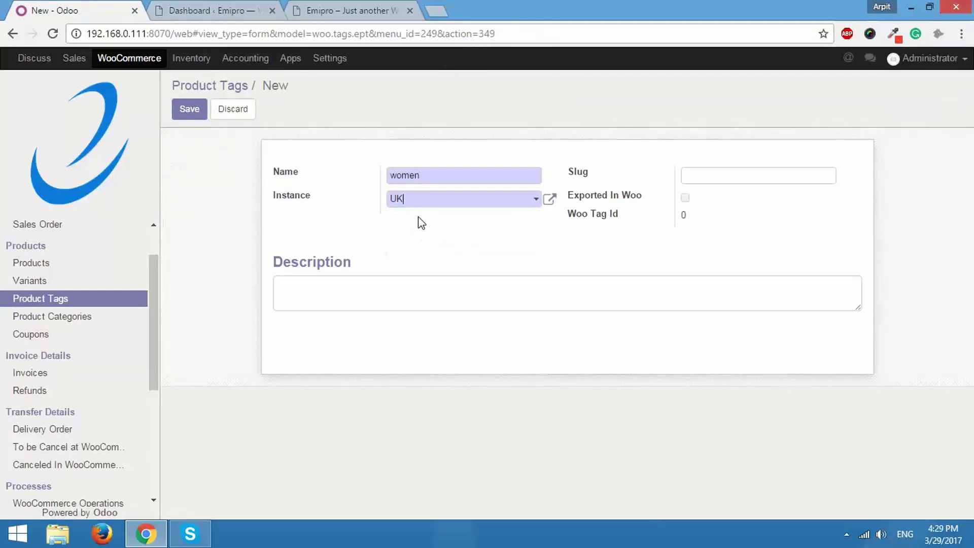
{"action": "left_click", "coordinate": [191, 116]}
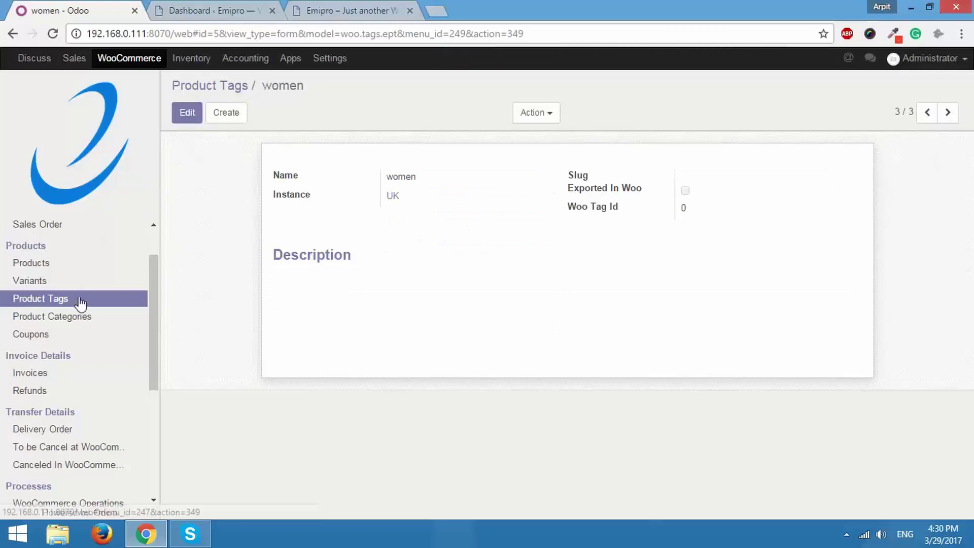
Step: Add and save a product tag named black for the UK instance, and return to the tag list
{"action": "left_click", "coordinate": [80, 302]}
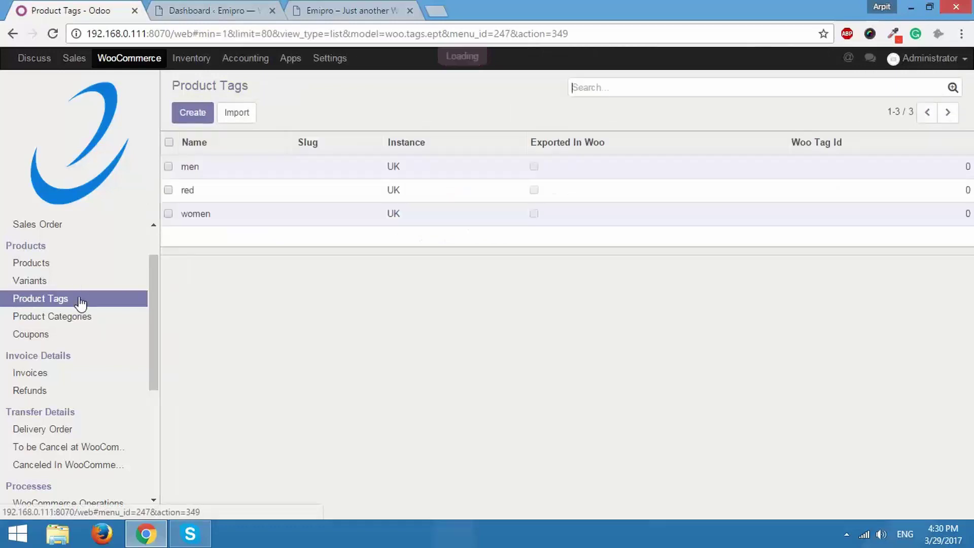
{"action": "left_click", "coordinate": [200, 115]}
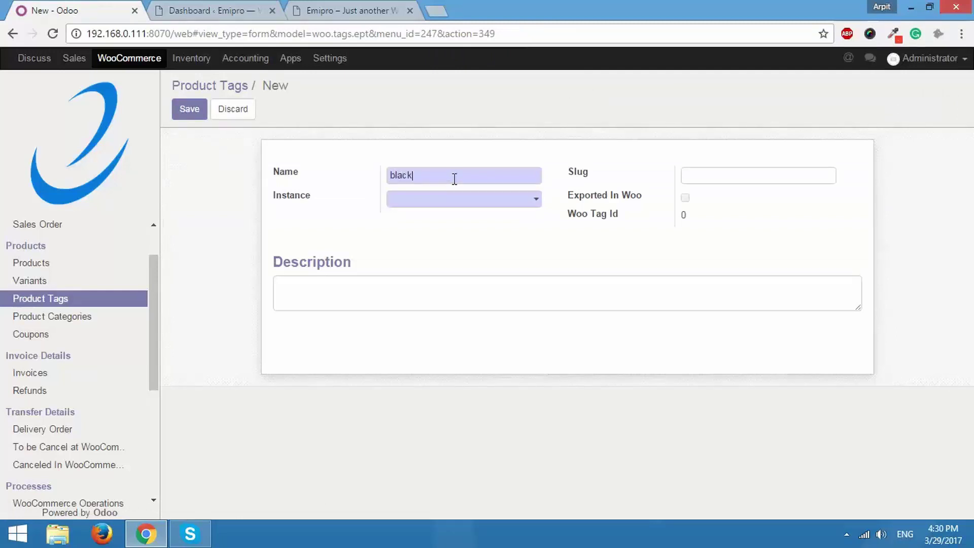
{"action": "left_click", "coordinate": [443, 201]}
{"action": "left_click", "coordinate": [431, 218]}
{"action": "left_click", "coordinate": [197, 116]}
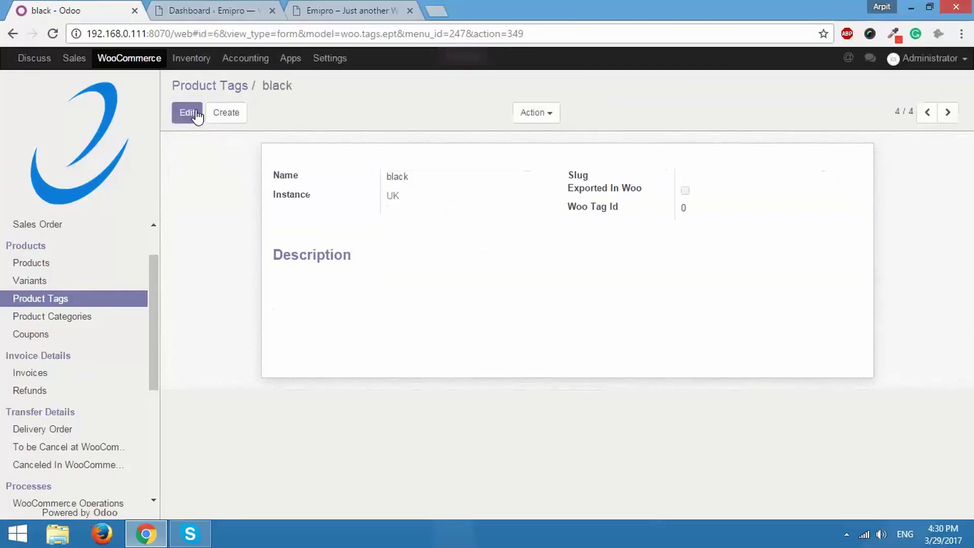
{"action": "left_click", "coordinate": [78, 302]}
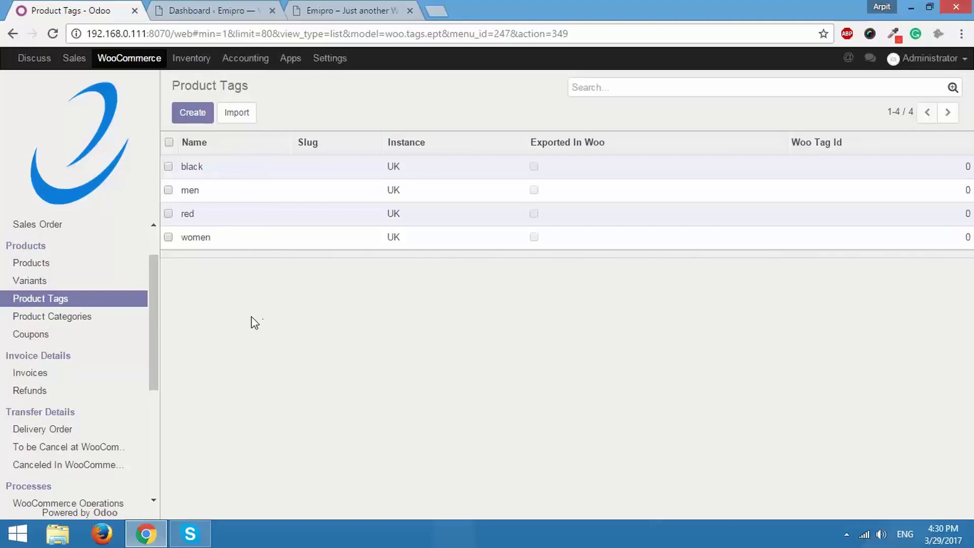
Step: Start a coupon with code 10%off for the UK instance, using the Cart % Discount type and an amount of 10
{"action": "left_click", "coordinate": [34, 335]}
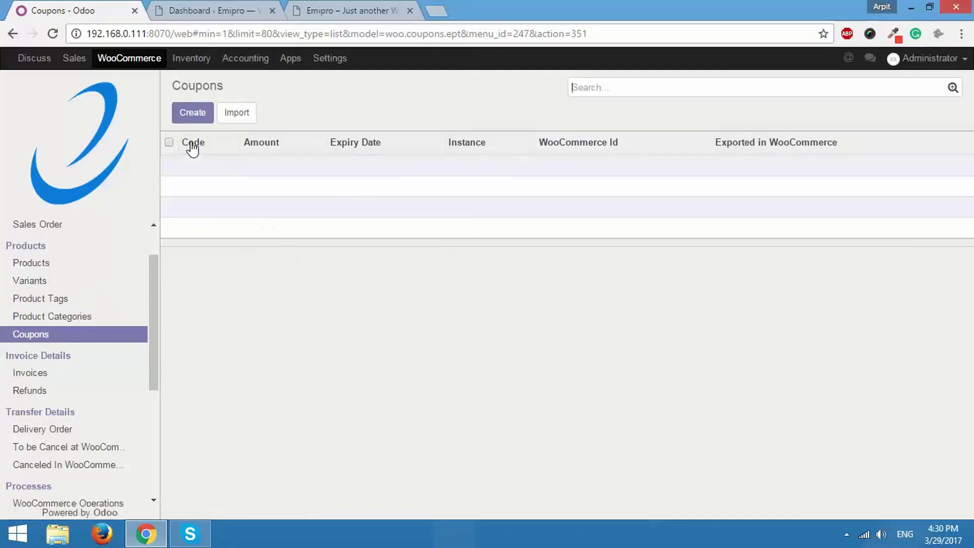
{"action": "left_click", "coordinate": [193, 113]}
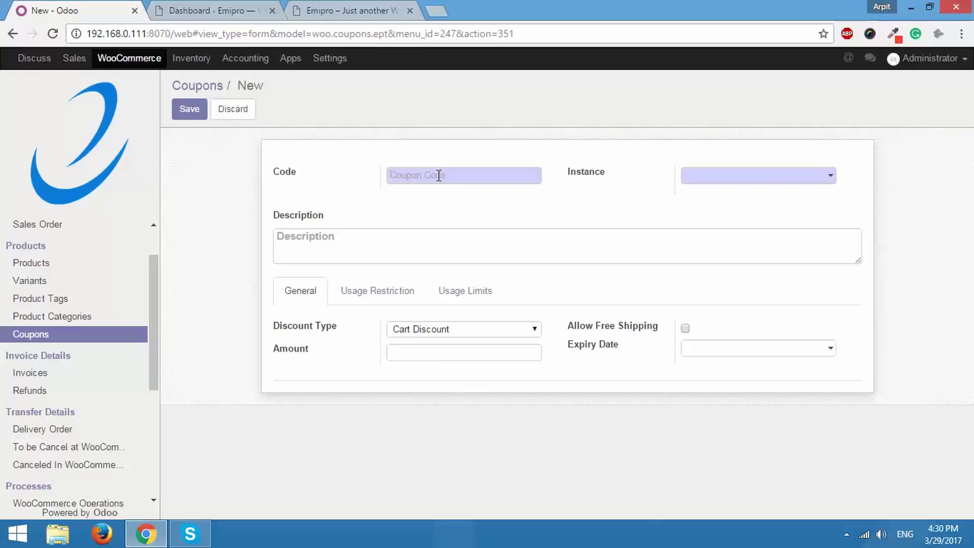
{"action": "type", "text": "10%off"}
{"action": "left_click", "coordinate": [809, 183]}
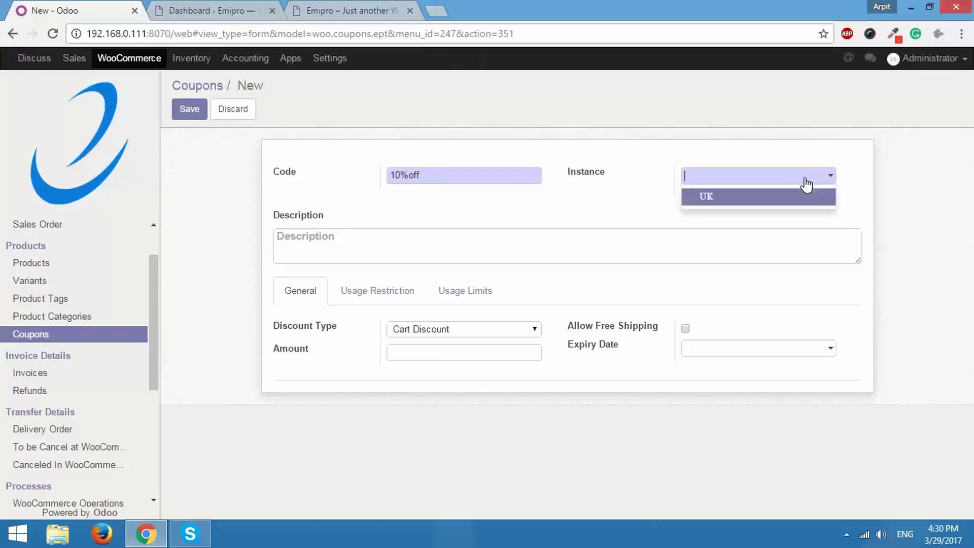
{"action": "left_click", "coordinate": [791, 201]}
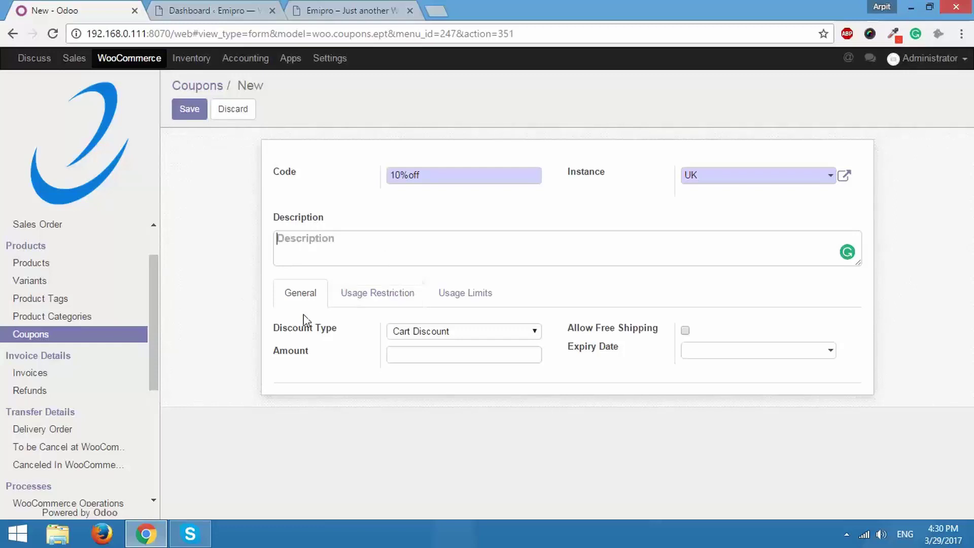
{"action": "left_click", "coordinate": [439, 338]}
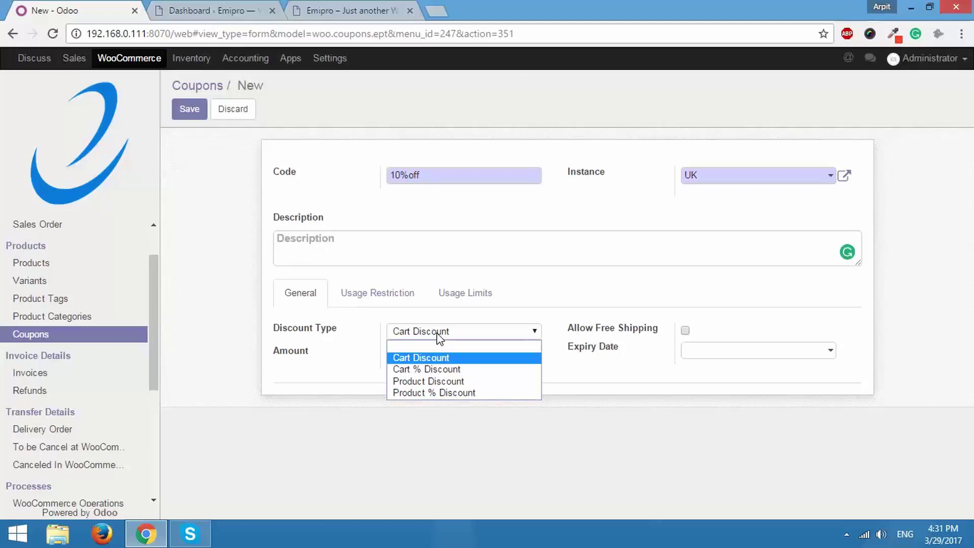
{"action": "left_click", "coordinate": [437, 370]}
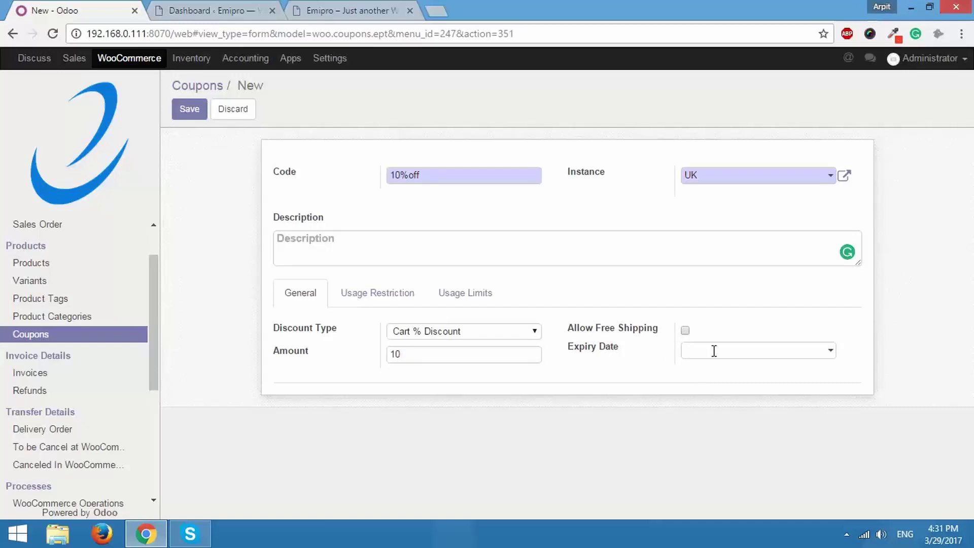
Step: Review the usage restriction and usage limit settings of the new coupon
{"action": "left_click", "coordinate": [366, 297]}
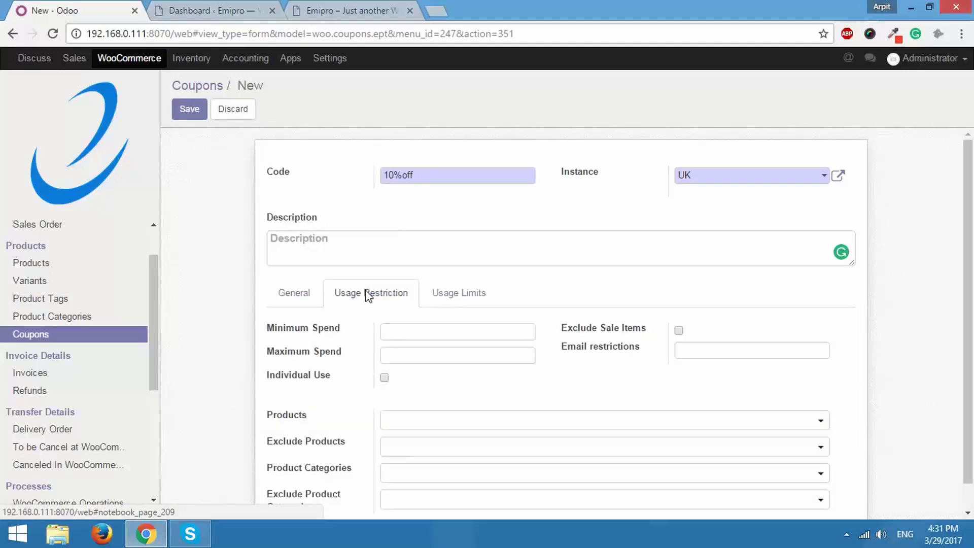
{"action": "scroll", "coordinate": [752, 291], "scroll_direction": "down", "scroll_amount": 1}
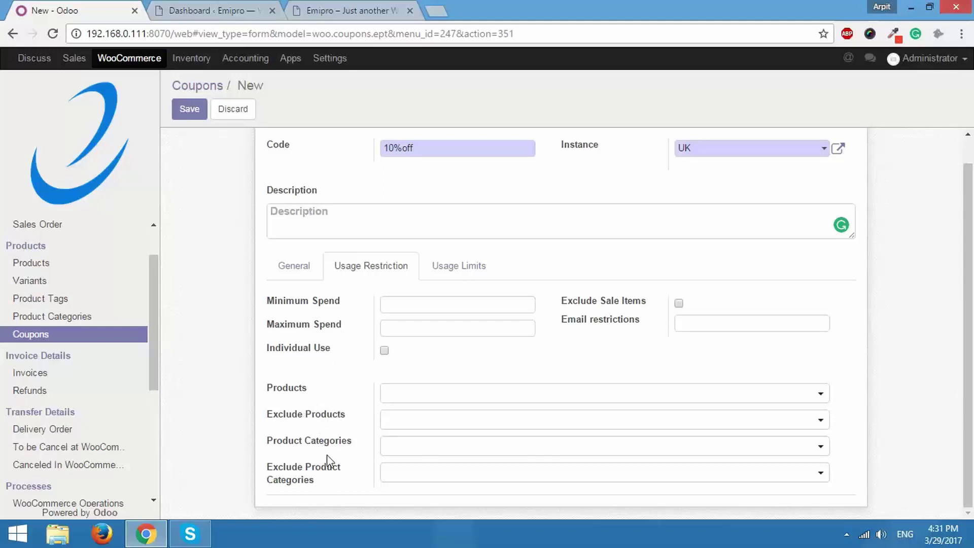
{"action": "left_click", "coordinate": [460, 274]}
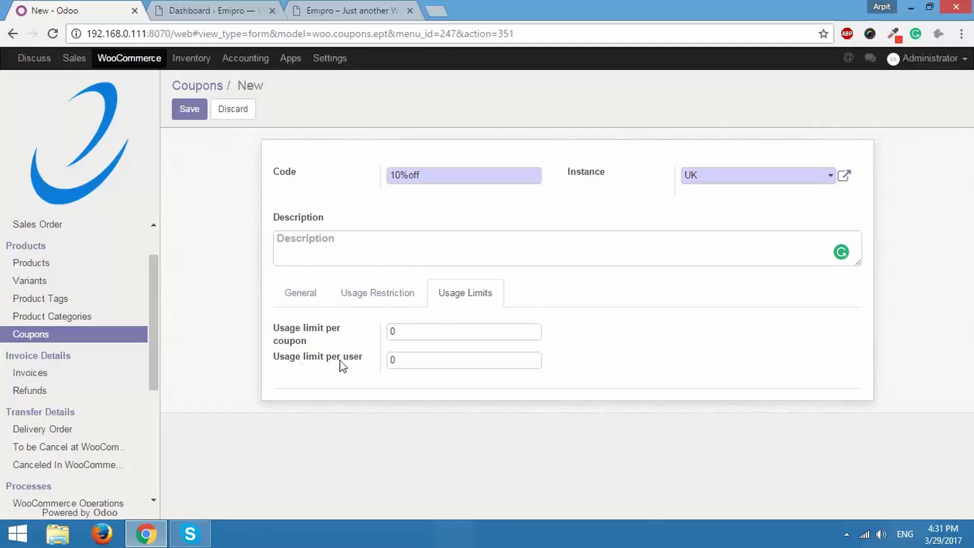
Step: Recheck the usage restriction and general settings of the 10%off coupon, save it and go to the coupon list
{"action": "left_click", "coordinate": [394, 302]}
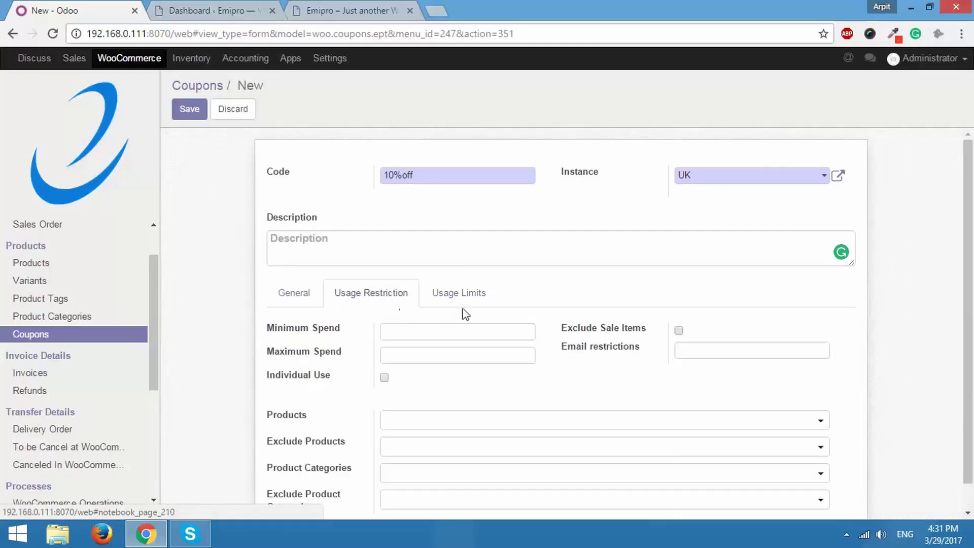
{"action": "left_click", "coordinate": [303, 304]}
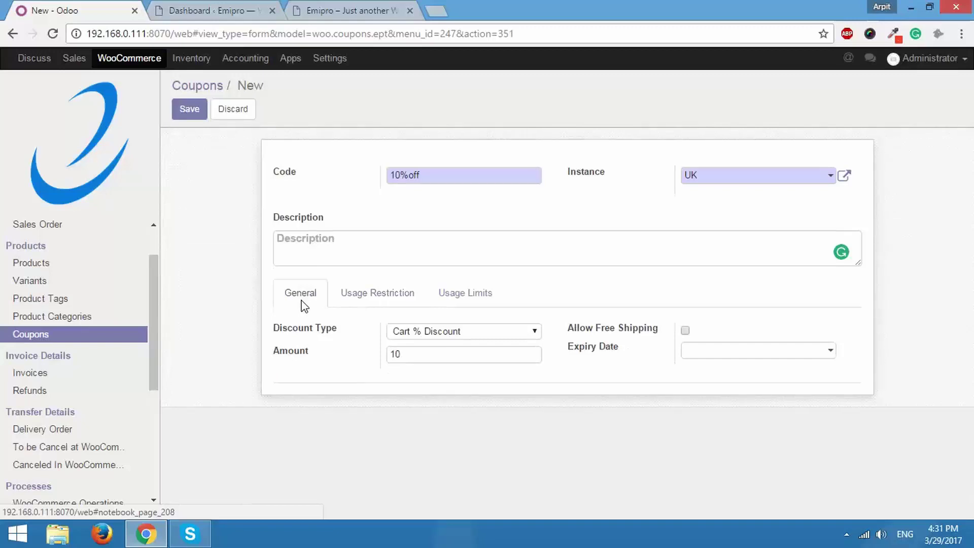
{"action": "left_click", "coordinate": [190, 109]}
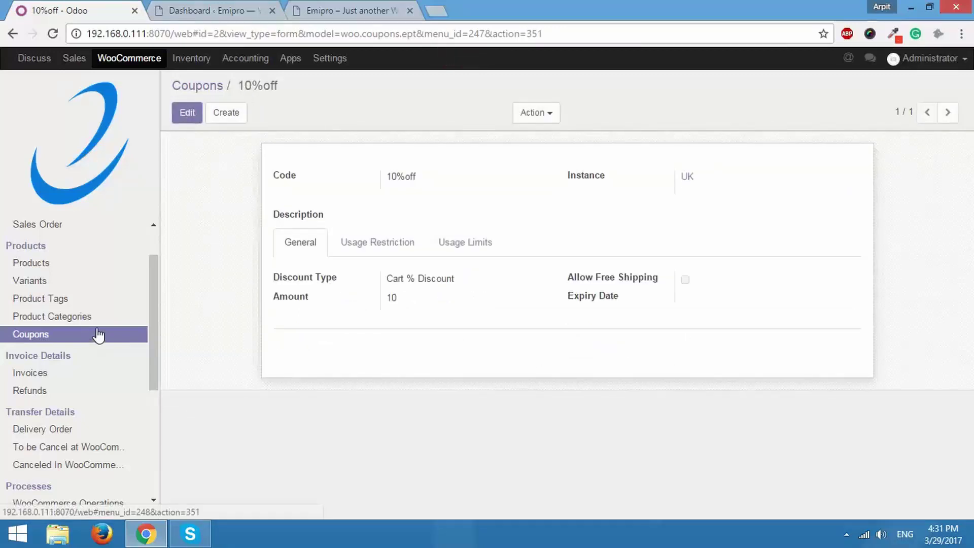
{"action": "left_click", "coordinate": [93, 337]}
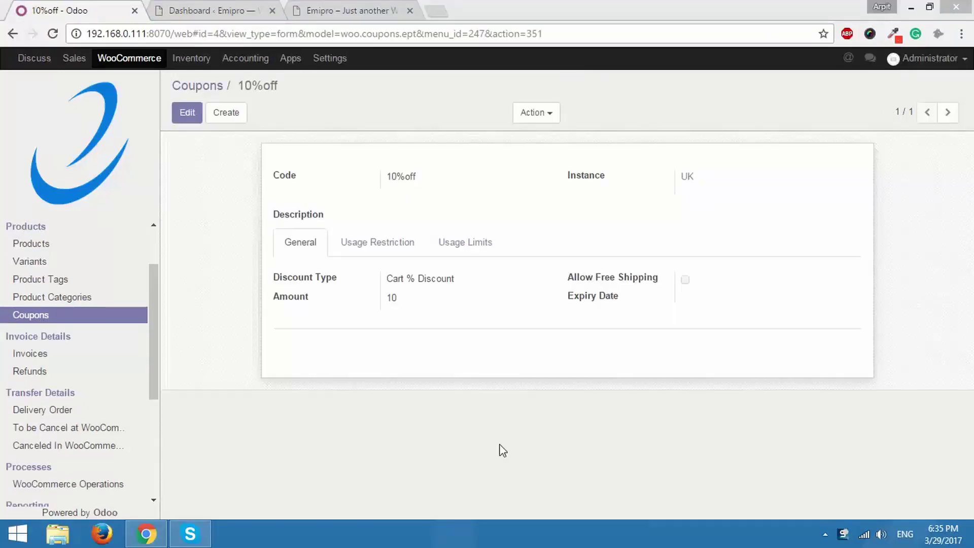
Step: Select the Men, Shirts and Tshirts categories in the WooCommerce product category list
{"action": "left_click", "coordinate": [108, 302]}
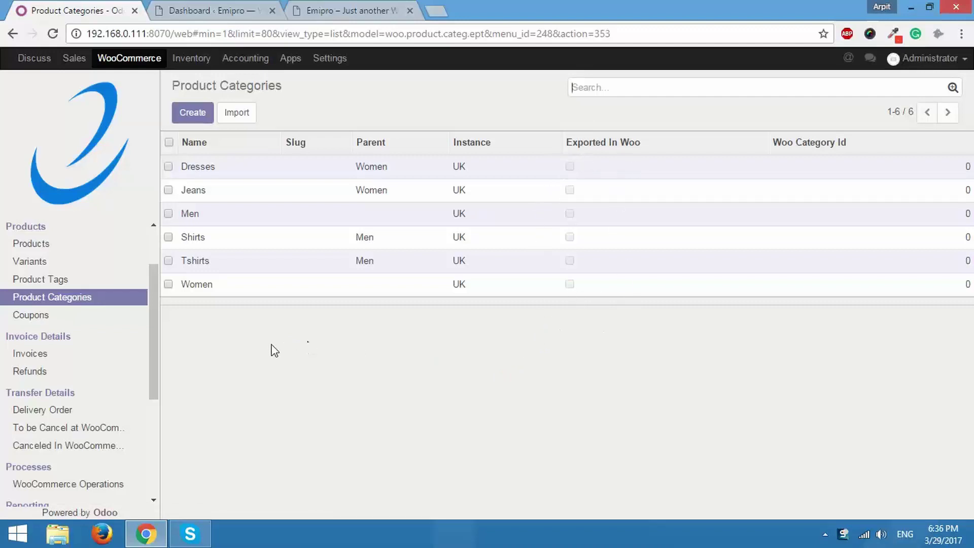
{"action": "left_click", "coordinate": [169, 214]}
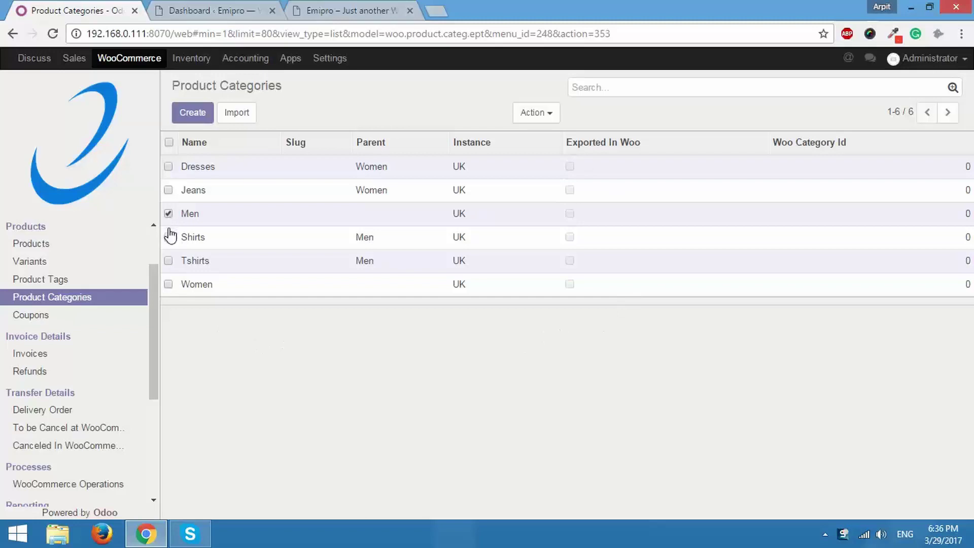
{"action": "left_click", "coordinate": [168, 237]}
Step: Switch to the WordPress admin and check the store's product categories, product tags and coupons, ending on the category list
{"action": "left_click", "coordinate": [208, 6]}
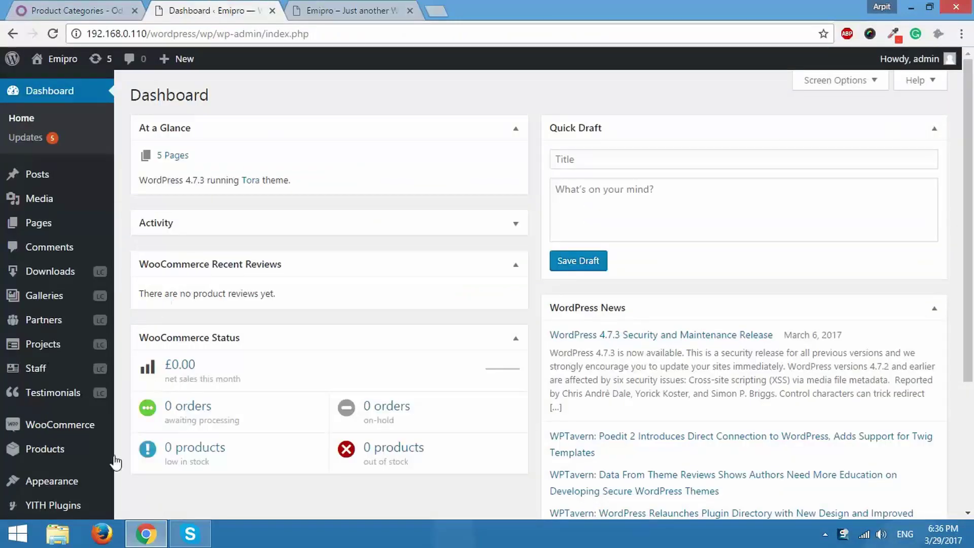
{"action": "mouse_move", "coordinate": [55, 452]}
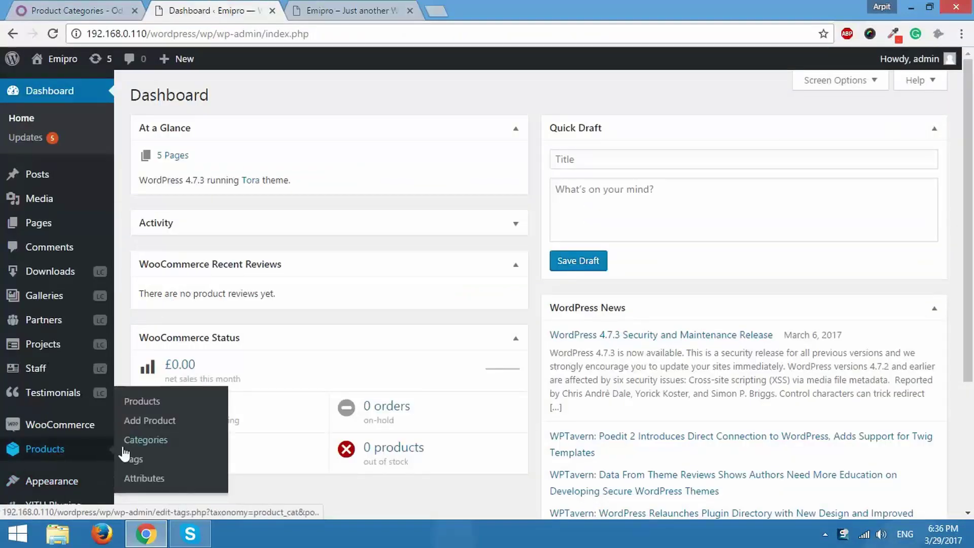
{"action": "left_click", "coordinate": [147, 440]}
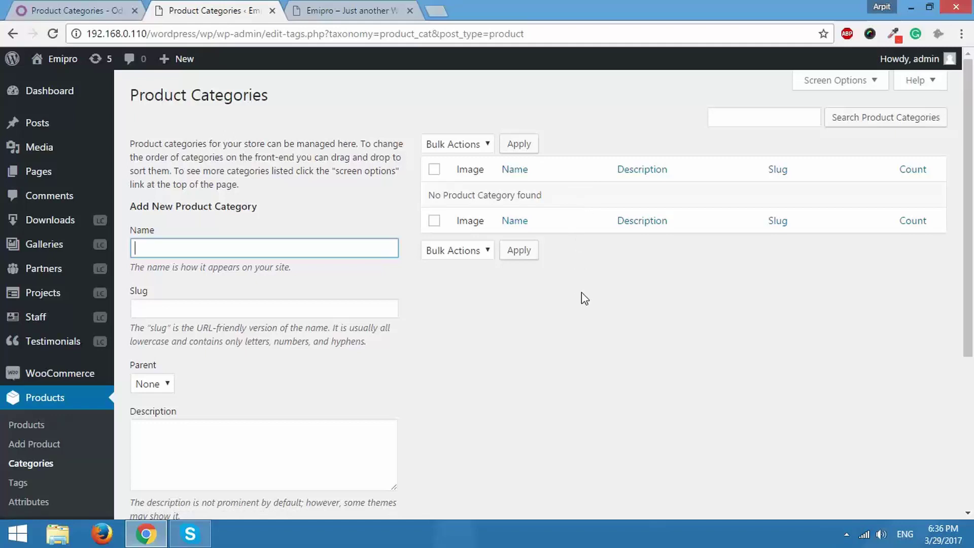
{"action": "left_click", "coordinate": [15, 484]}
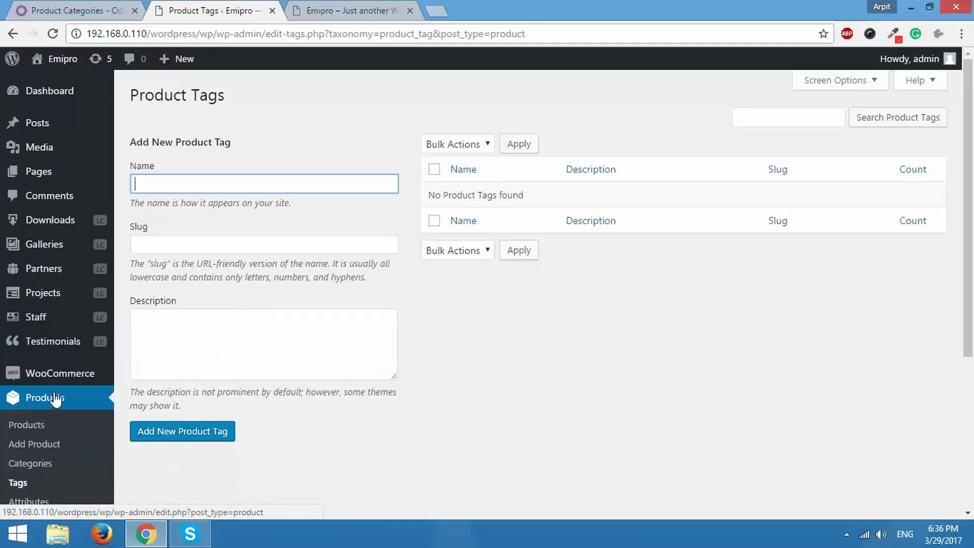
{"action": "mouse_move", "coordinate": [67, 380]}
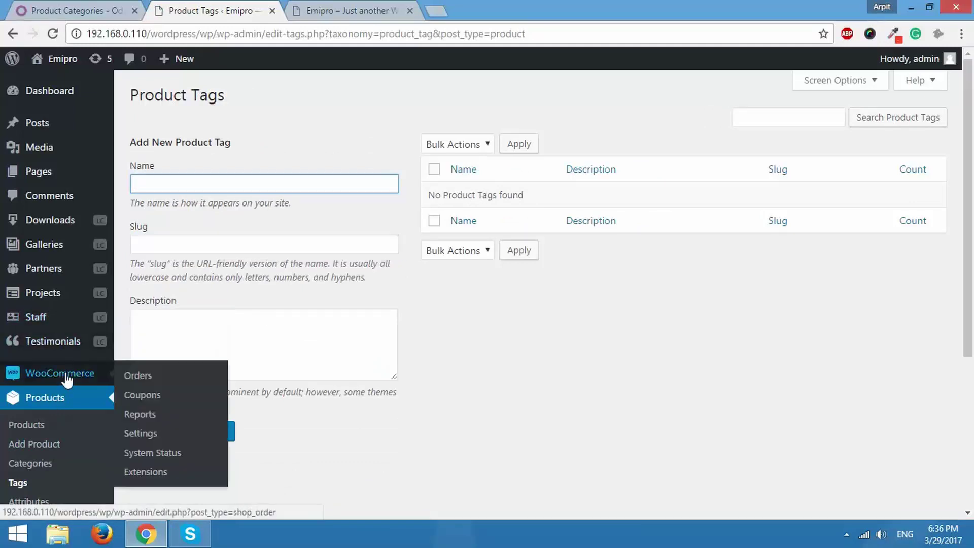
{"action": "left_click", "coordinate": [144, 400]}
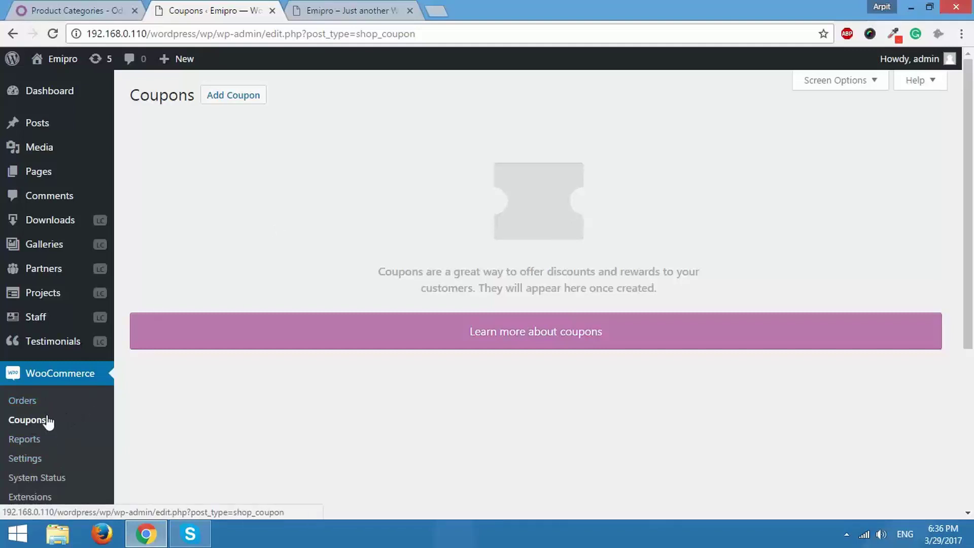
{"action": "scroll", "coordinate": [51, 406], "scroll_direction": "down", "scroll_amount": 5}
{"action": "mouse_move", "coordinate": [59, 261]}
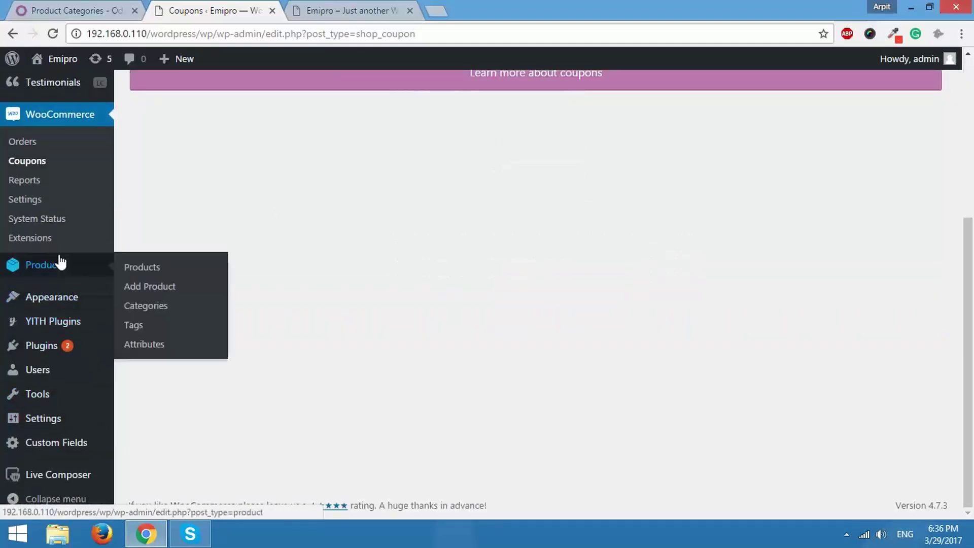
{"action": "left_click", "coordinate": [151, 307]}
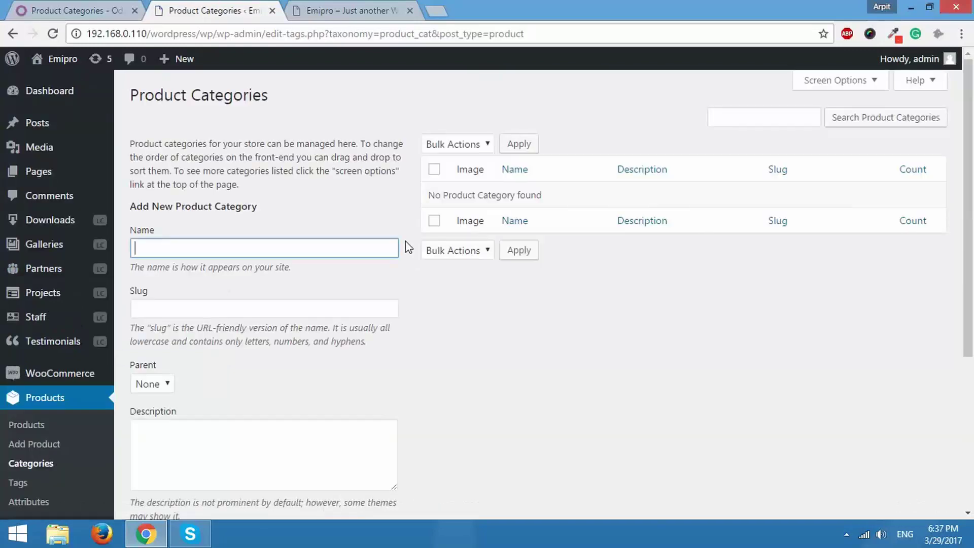
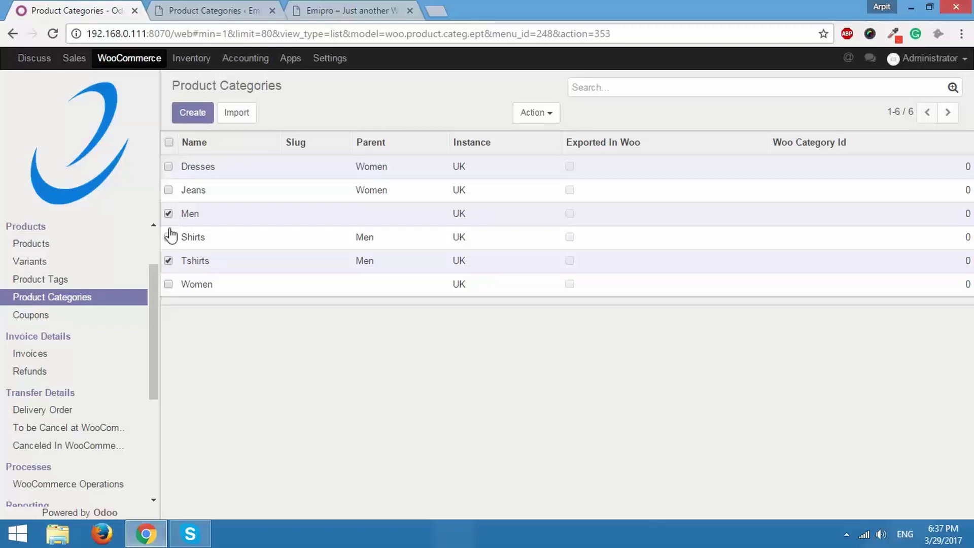
Step: Return to Odoo and export the selected Men, Shirts and Tshirts product categories to WooCommerce
{"action": "left_click", "coordinate": [553, 122]}
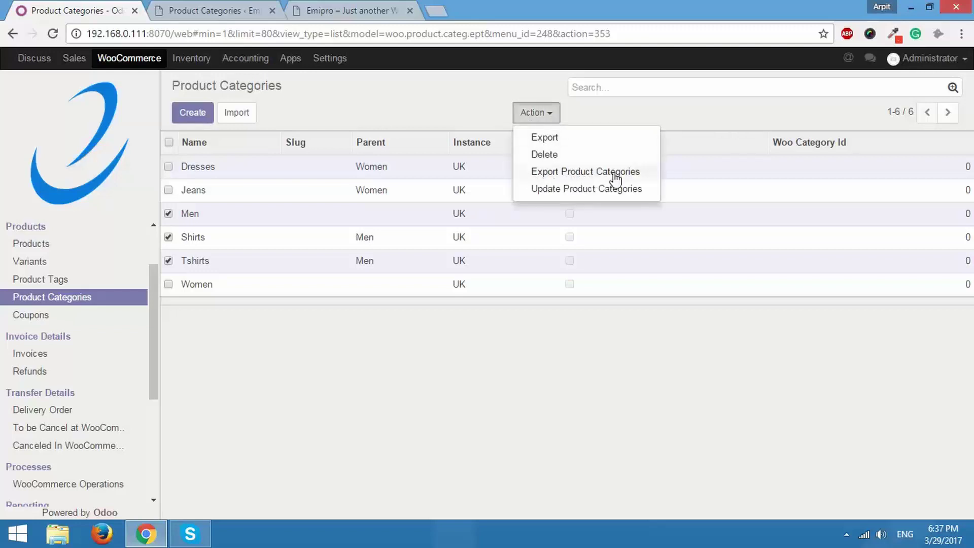
{"action": "left_click", "coordinate": [647, 175]}
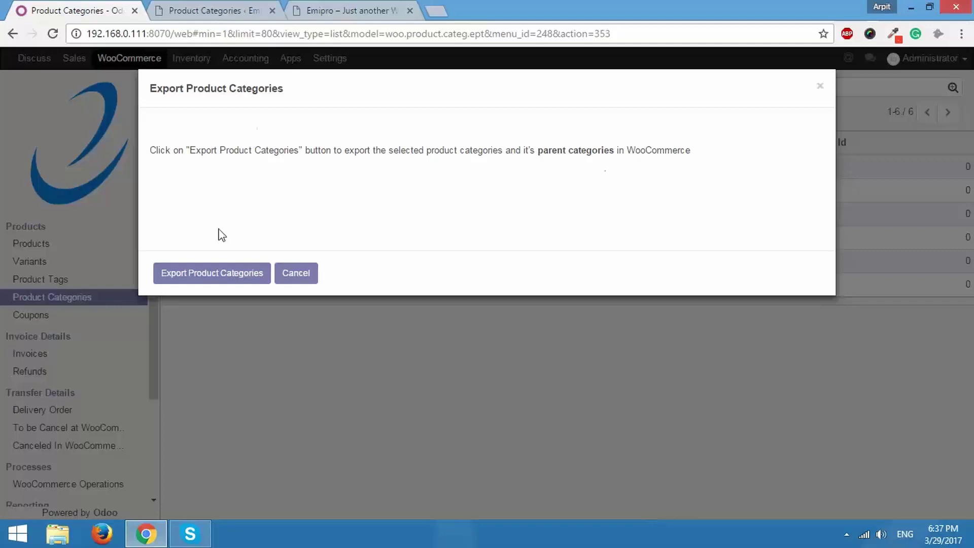
{"action": "left_click", "coordinate": [212, 273]}
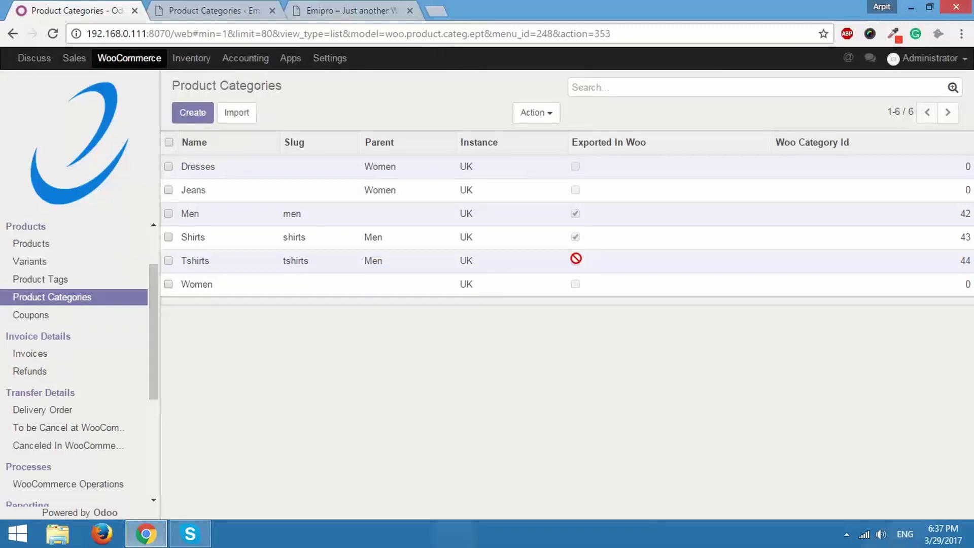
Step: Check the exported categories in the refreshed WordPress category list, and compare their slugs in Odoo's category list
{"action": "left_click", "coordinate": [193, 5]}
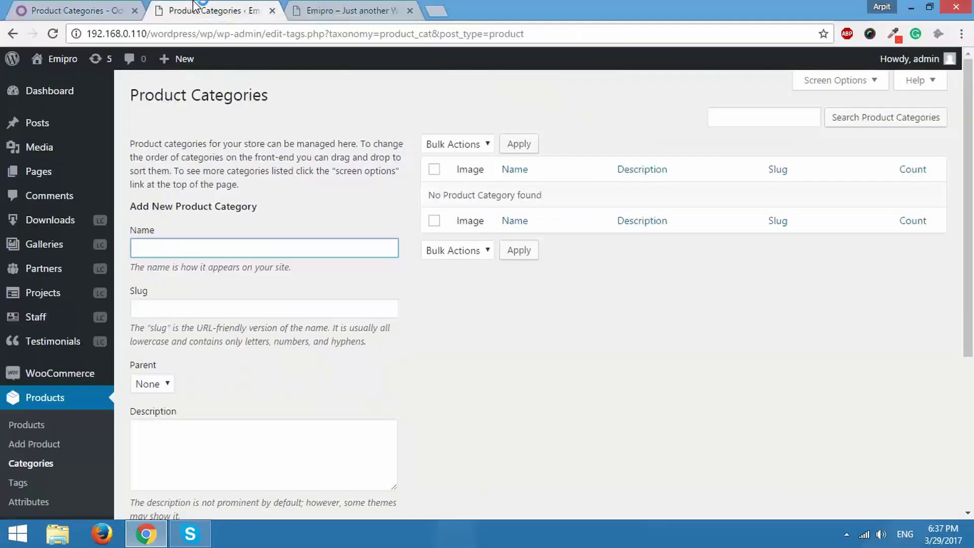
{"action": "left_click", "coordinate": [52, 34]}
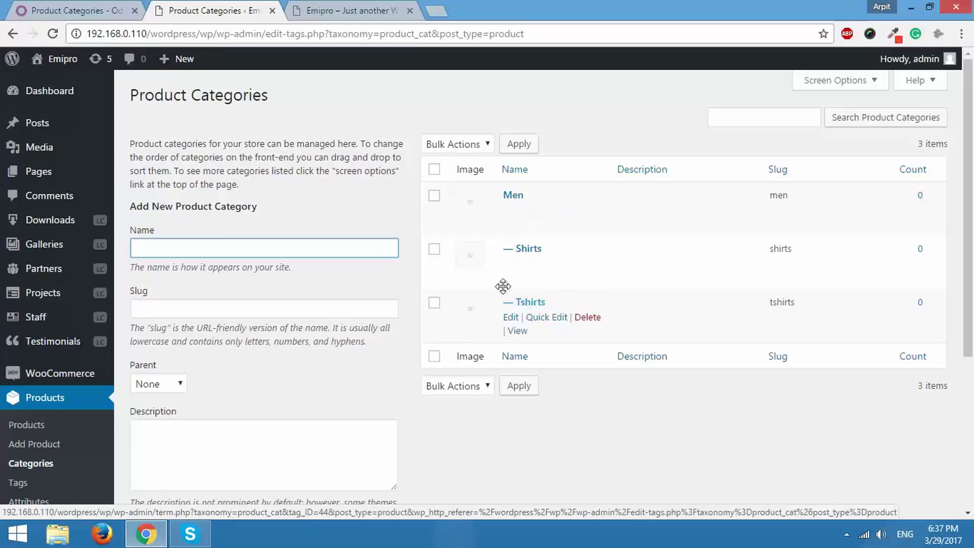
{"action": "left_click", "coordinate": [113, 9]}
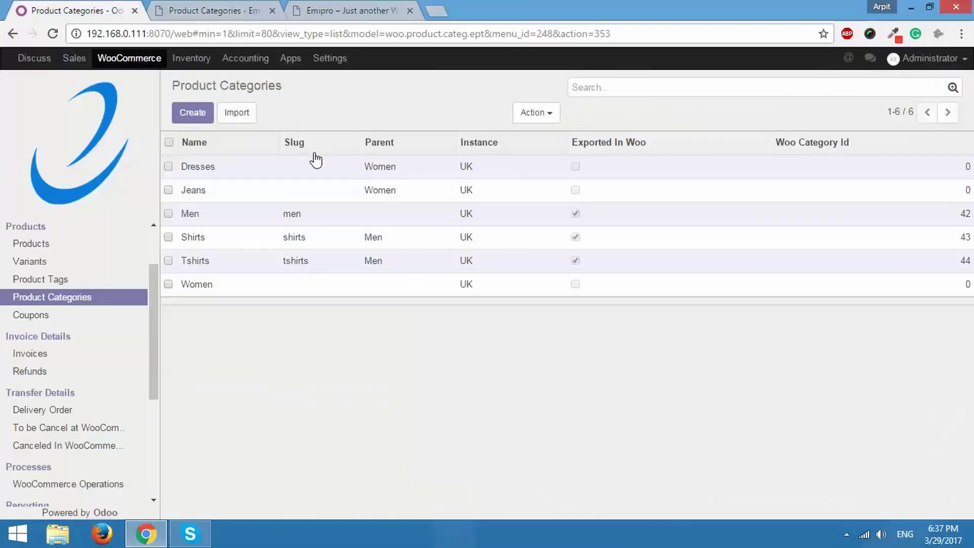
{"action": "mouse_move", "coordinate": [356, 245]}
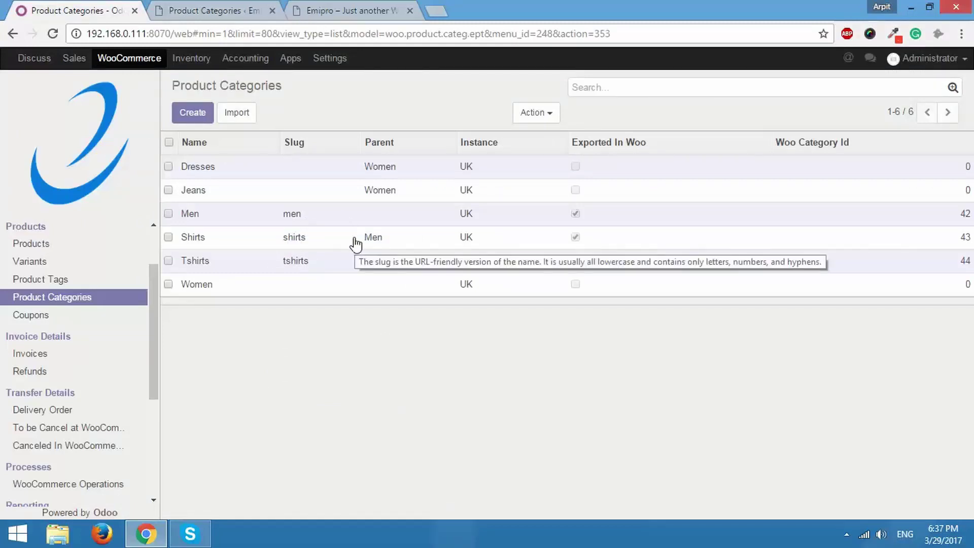
Step: Select all product tags in Odoo, view the actions available for exporting or updating them, and clear the selection
{"action": "left_click", "coordinate": [94, 282]}
{"action": "left_click", "coordinate": [169, 142]}
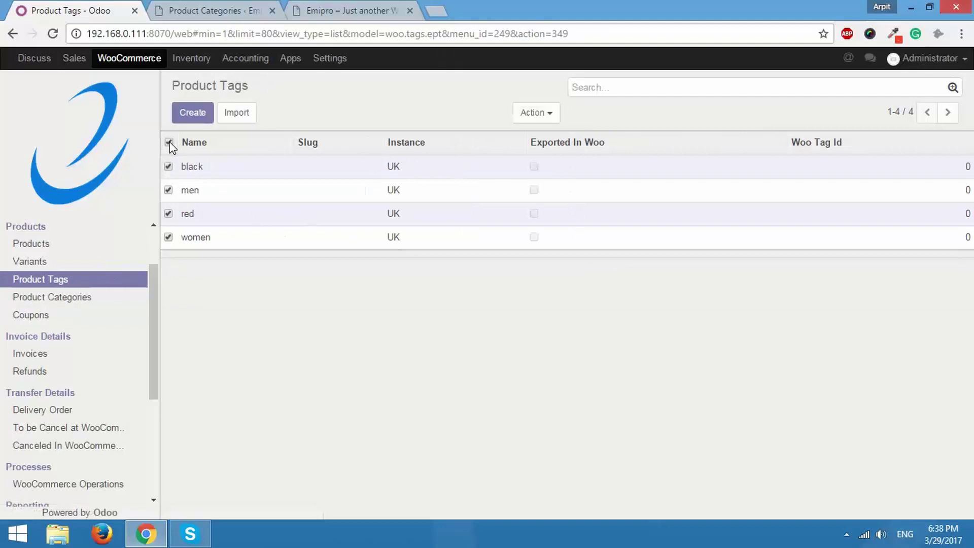
{"action": "left_click", "coordinate": [540, 114]}
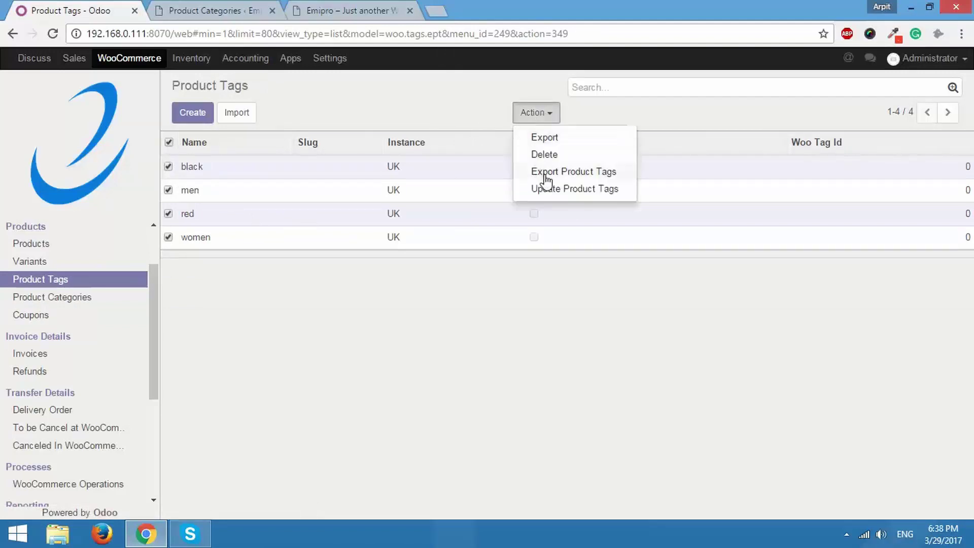
{"action": "left_click", "coordinate": [546, 114]}
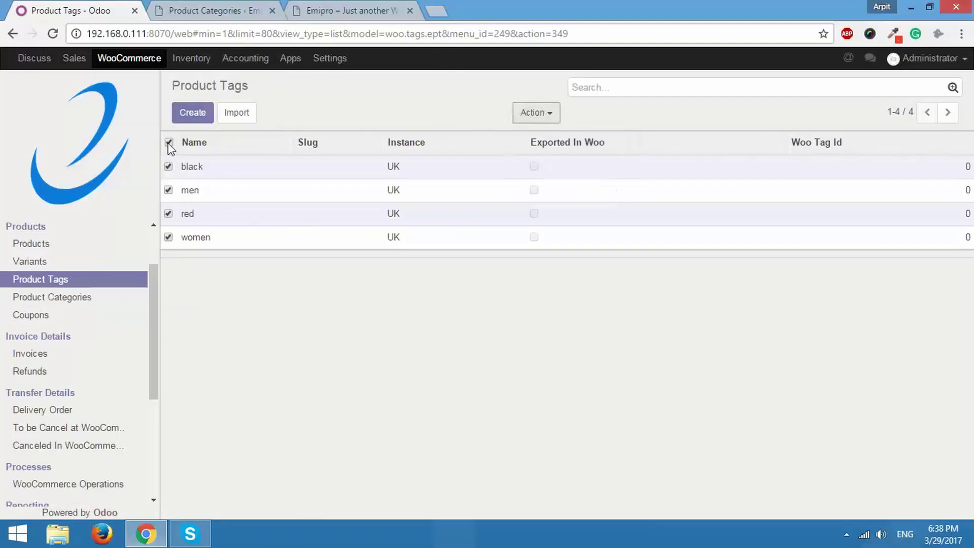
{"action": "left_click", "coordinate": [169, 142]}
Step: Select the 10%off coupon in the coupon list, view its export and update actions, and clear the selection
{"action": "left_click", "coordinate": [32, 315]}
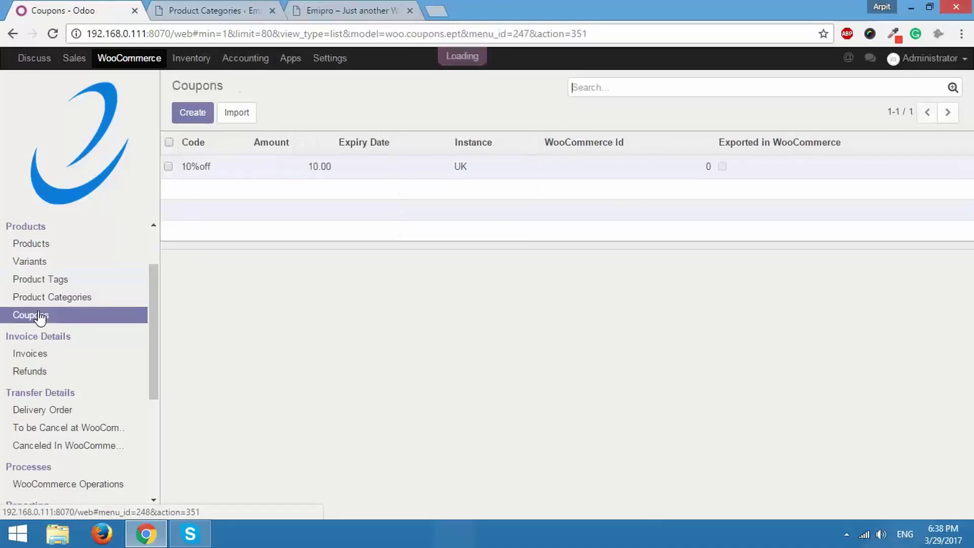
{"action": "left_click", "coordinate": [168, 167]}
{"action": "left_click", "coordinate": [551, 112]}
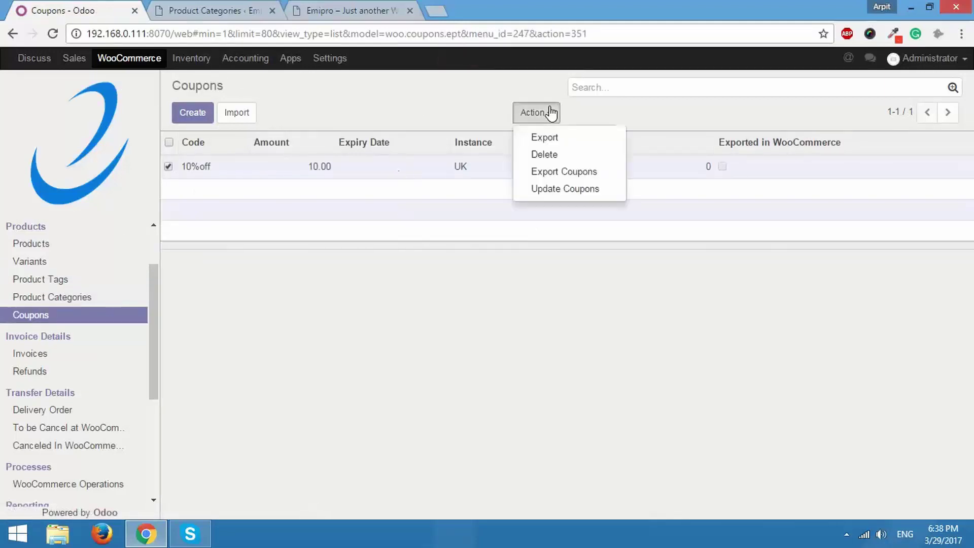
{"action": "left_click", "coordinate": [538, 113]}
{"action": "left_click", "coordinate": [169, 166]}
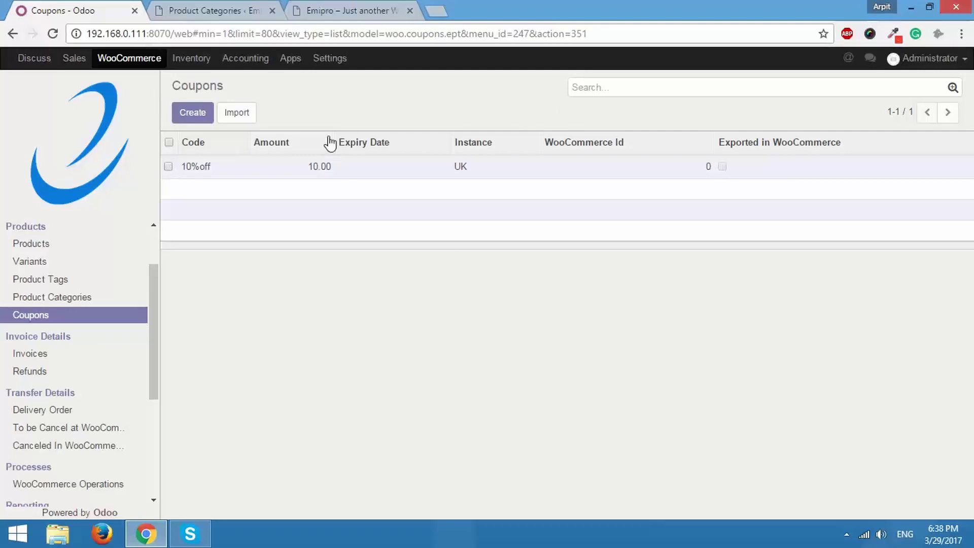
Step: Go to the WooCommerce dashboard and review the UK instance's extra product, sales, delivery and invoice details
{"action": "left_click", "coordinate": [141, 60]}
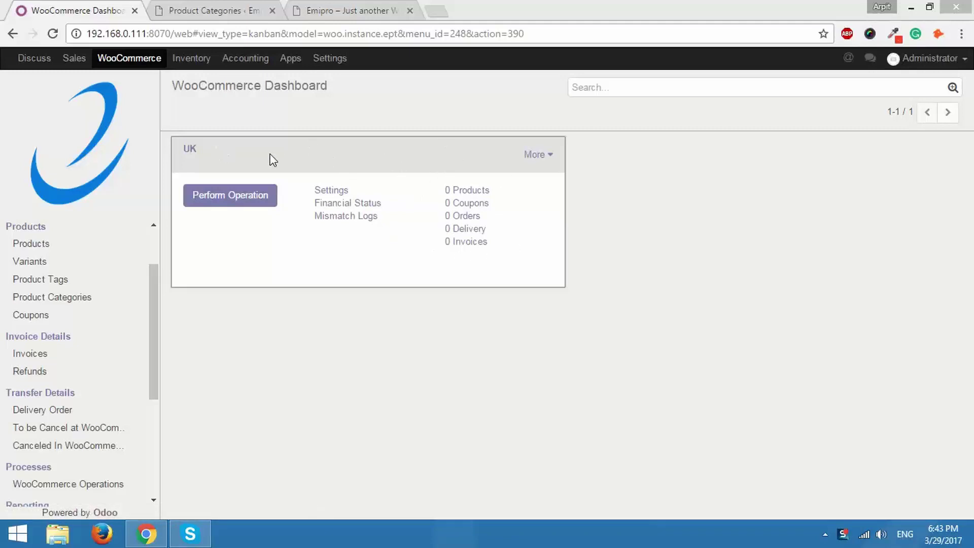
{"action": "left_click", "coordinate": [539, 154]}
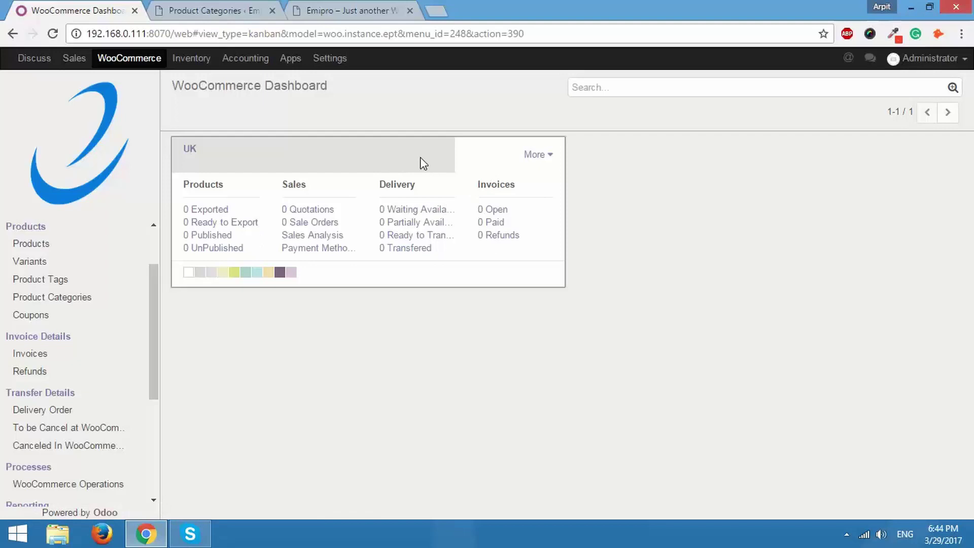
{"action": "left_click", "coordinate": [536, 154]}
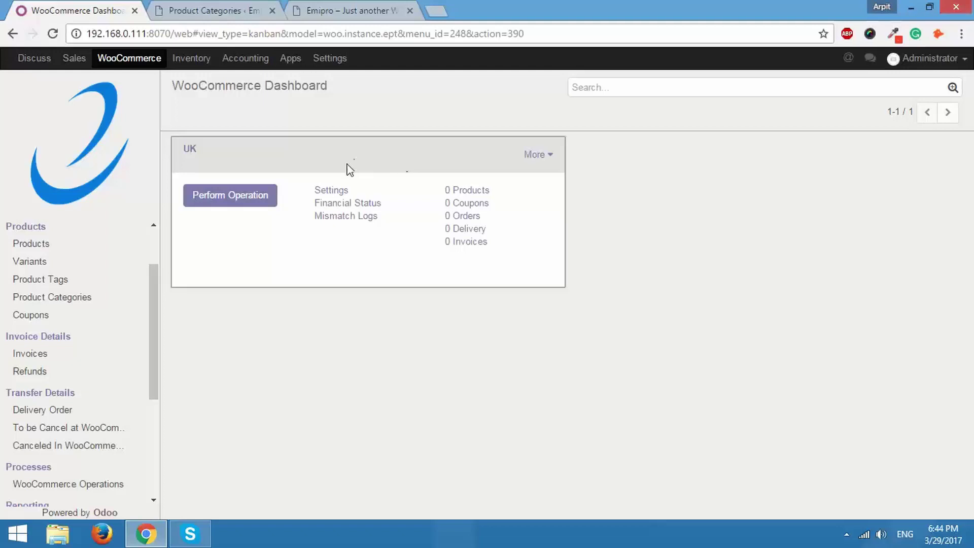
Step: Run the ERP => Woo operation for the UK instance to export coupons, product categories and product tags
{"action": "left_click", "coordinate": [230, 203]}
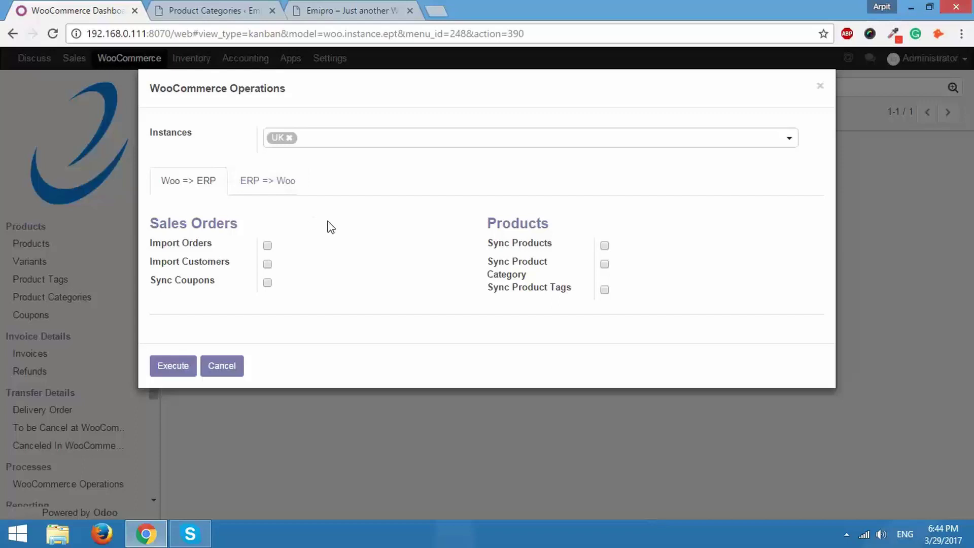
{"action": "left_click", "coordinate": [277, 195]}
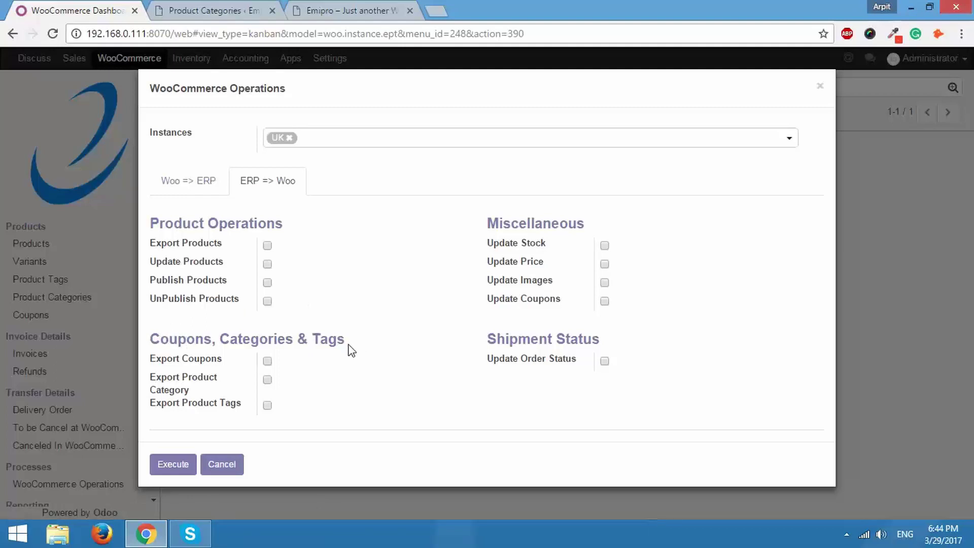
{"action": "left_click", "coordinate": [268, 381]}
{"action": "left_click", "coordinate": [177, 468]}
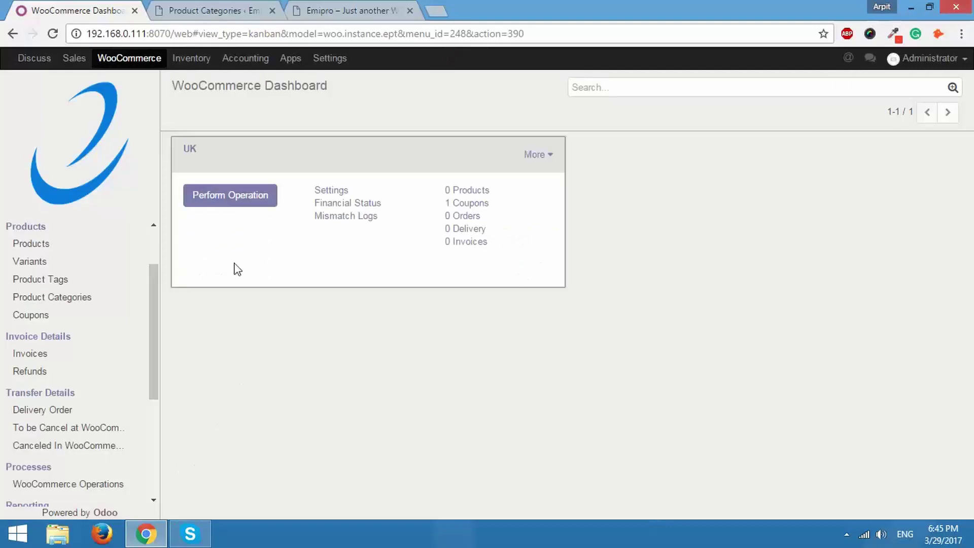
Step: Switch to the WordPress admin and verify the exported product categories, product tags and coupon in their lists
{"action": "left_click", "coordinate": [198, 9]}
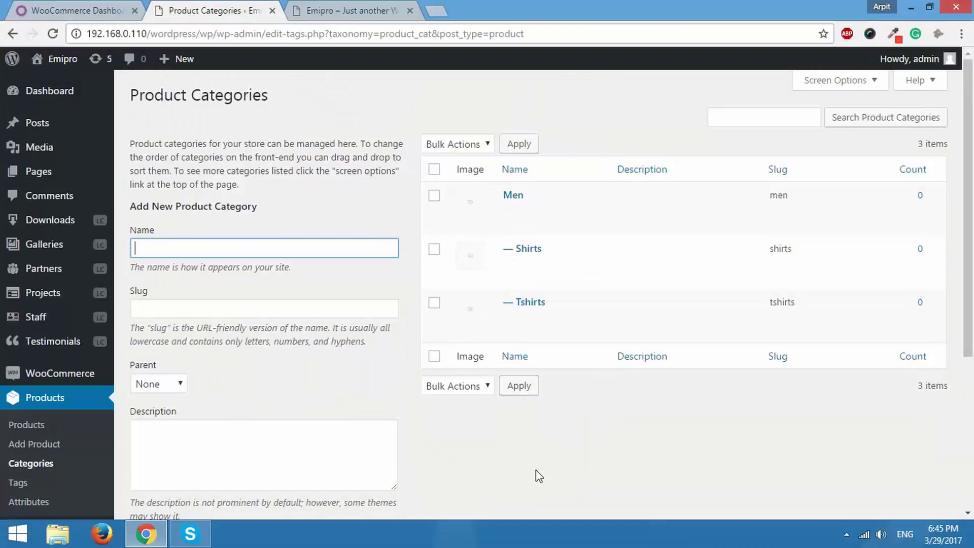
{"action": "left_click", "coordinate": [53, 34]}
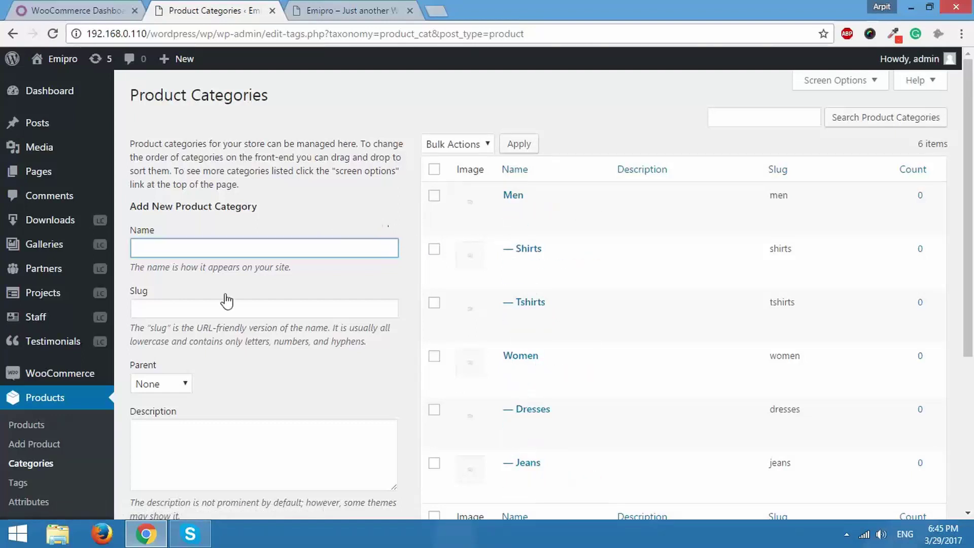
{"action": "left_click", "coordinate": [22, 486]}
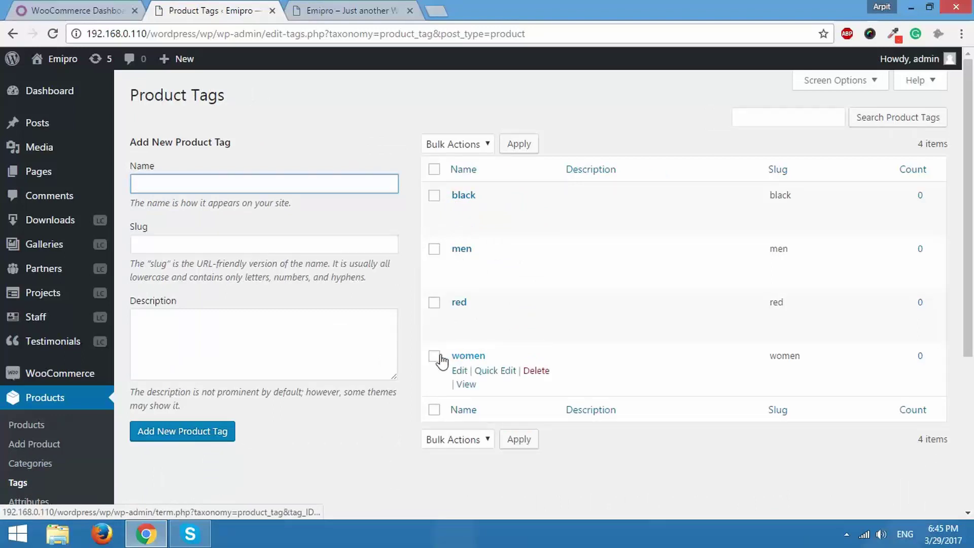
{"action": "mouse_move", "coordinate": [88, 379]}
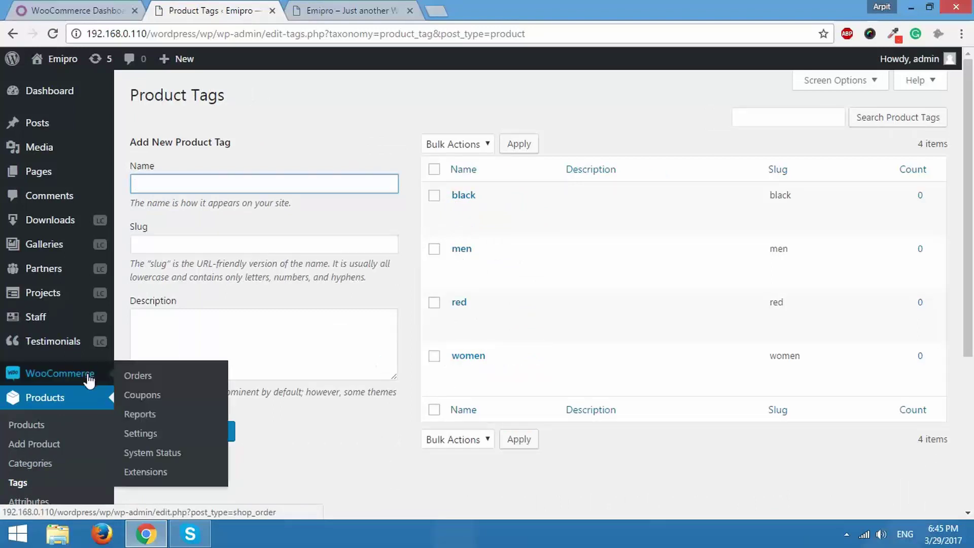
{"action": "left_click", "coordinate": [140, 394]}
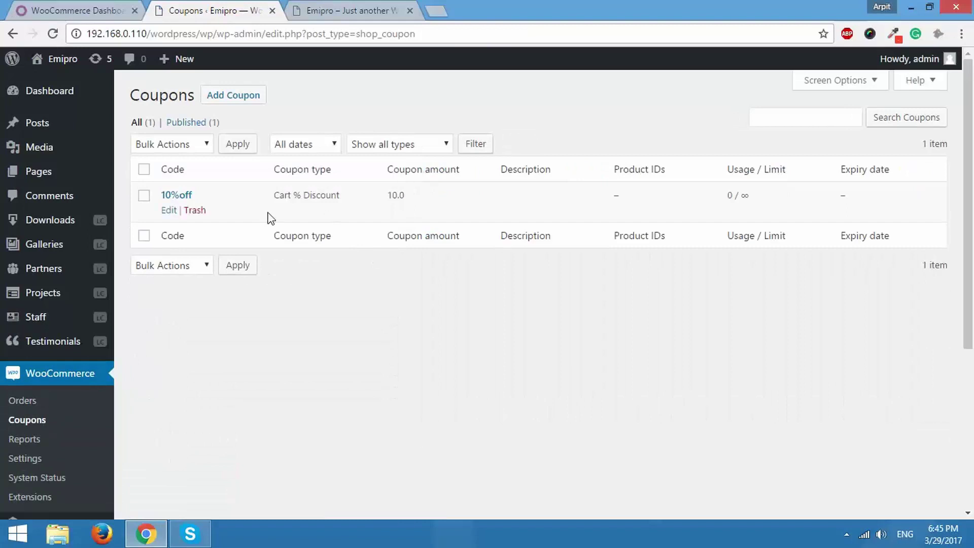